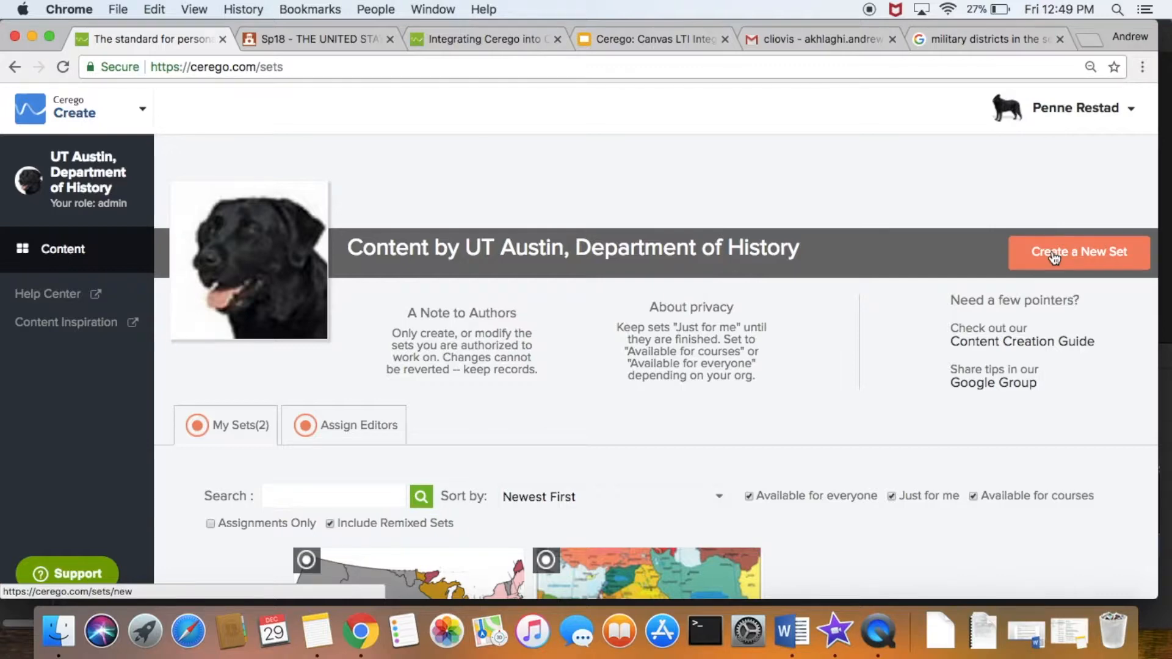
# Step: Start a new content set and title it "Military Districts of the South"
pyautogui.click(1054, 257)
pyautogui.click(589, 342)
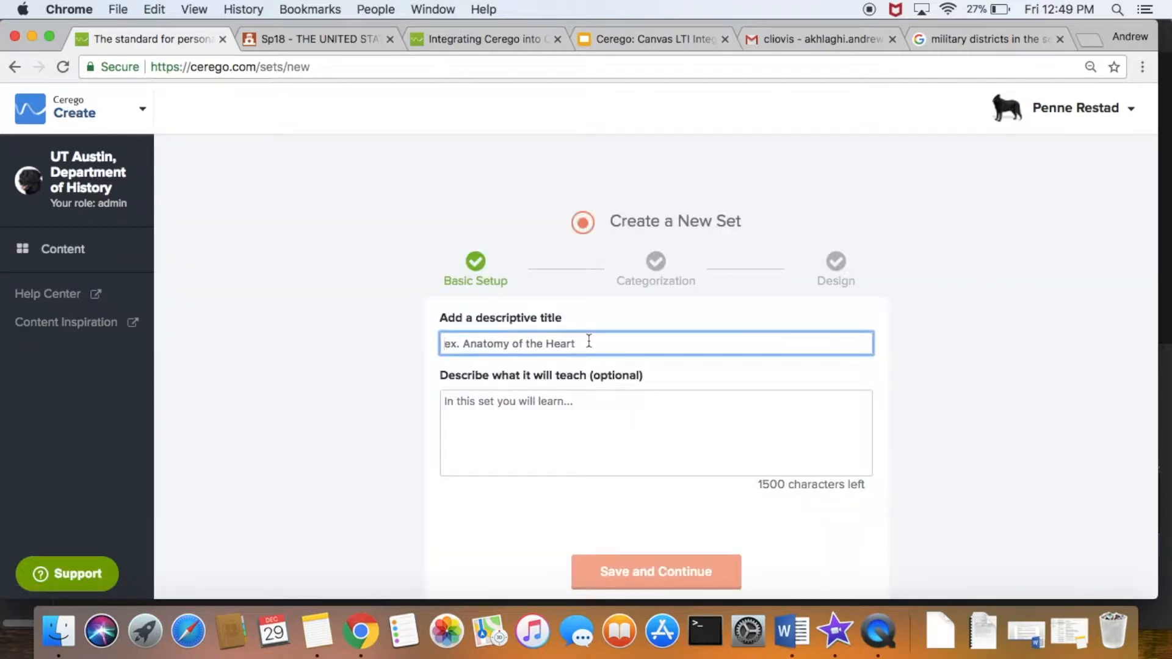
pyautogui.write('Military D')
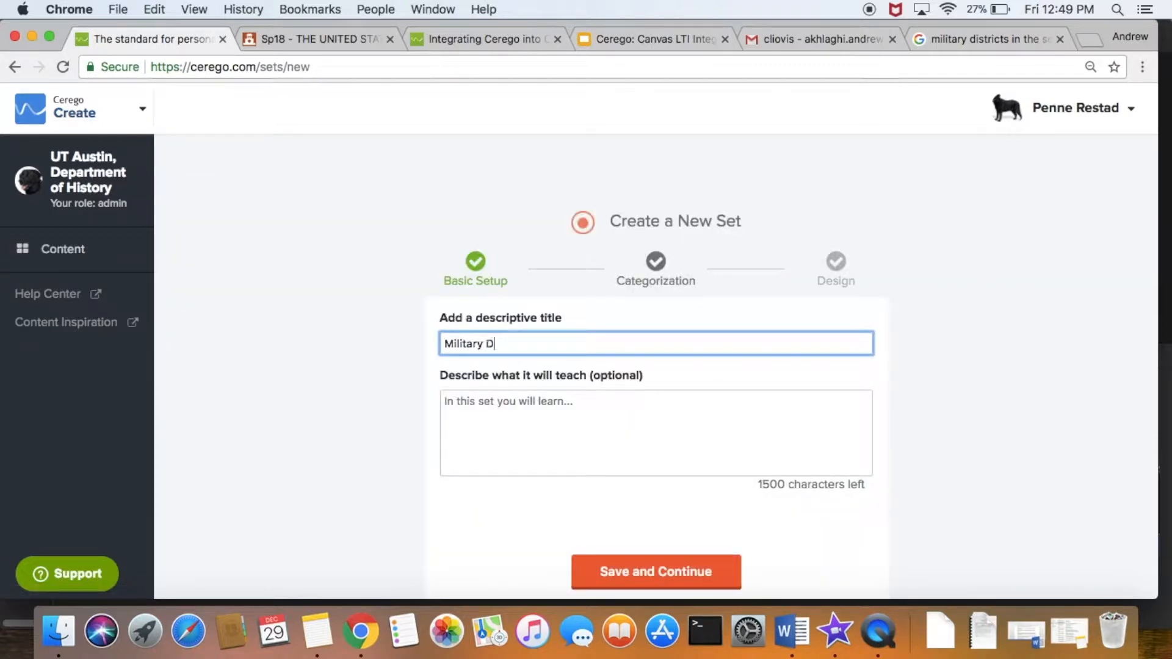
pyautogui.write('istrcicts of the South')
# Step: Describe the set as "Districts during Reconstruction" and save the basic setup
pyautogui.click(534, 440)
pyautogui.write('M')
pyautogui.press('BackSpace')
pyautogui.write('Districts ')
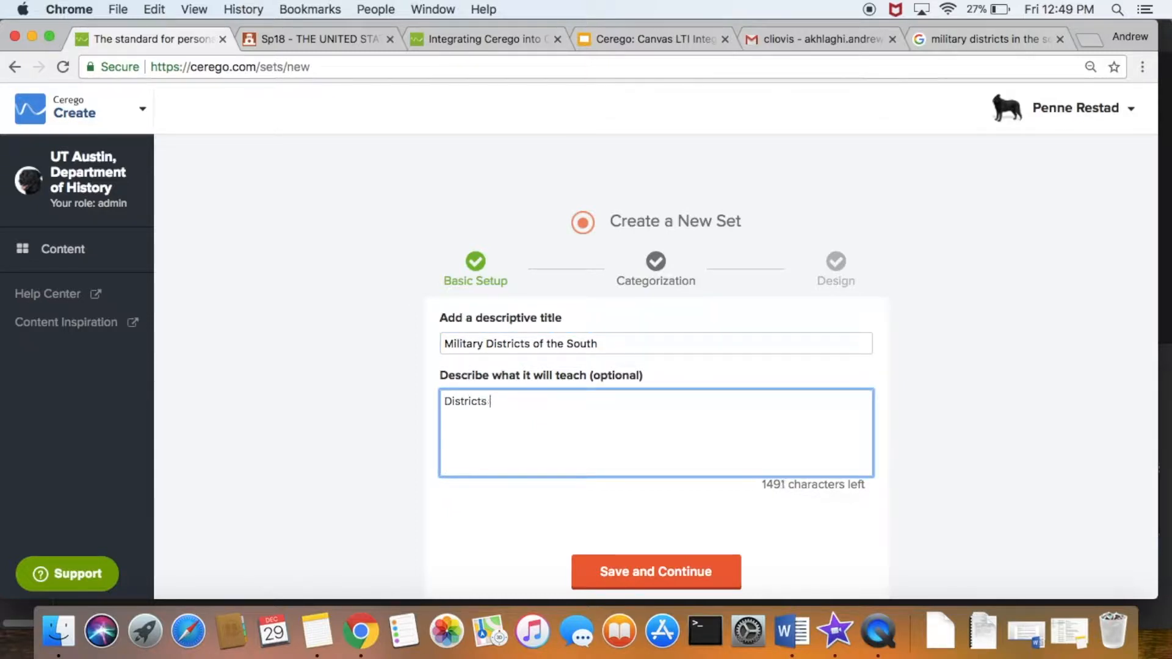
pyautogui.write(' during Rec')
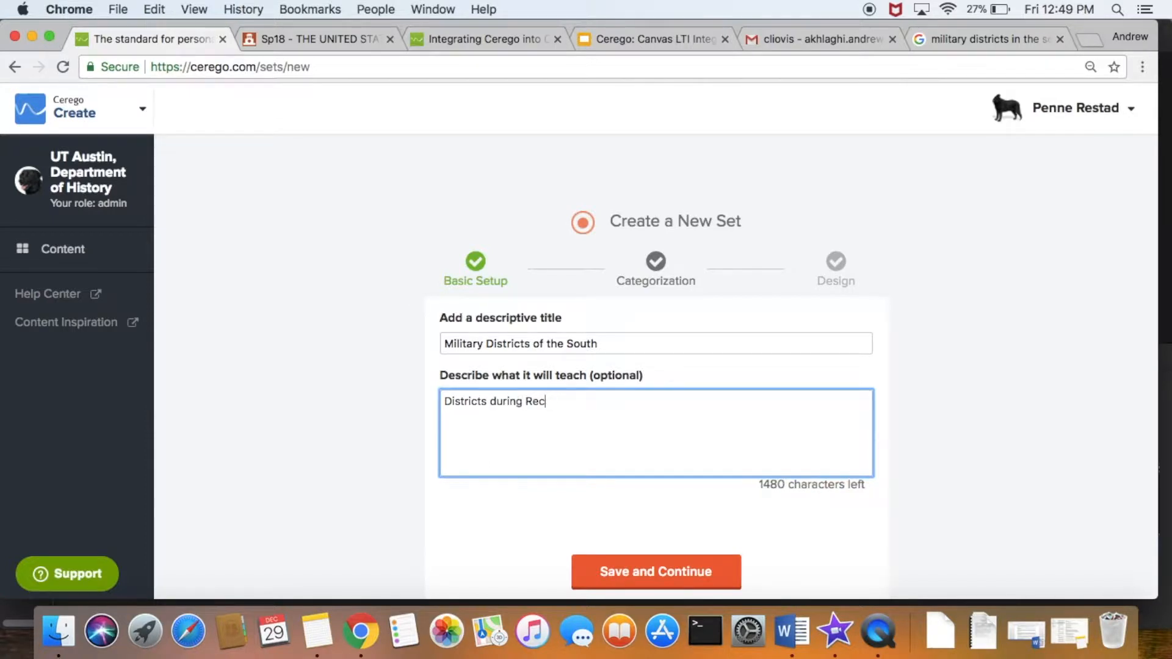
pyautogui.write('onstruction')
pyautogui.click(638, 572)
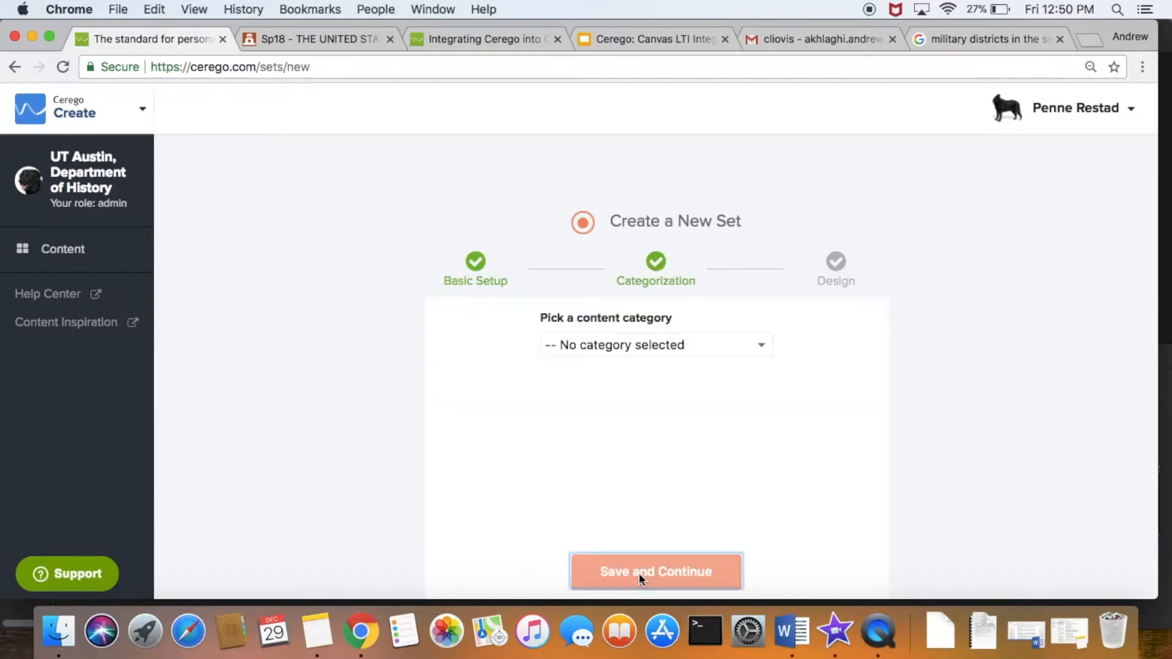
# Step: Categorize the set as History & Geography with the subcategory Americas, and save the categorization
pyautogui.click(675, 346)
pyautogui.click(644, 397)
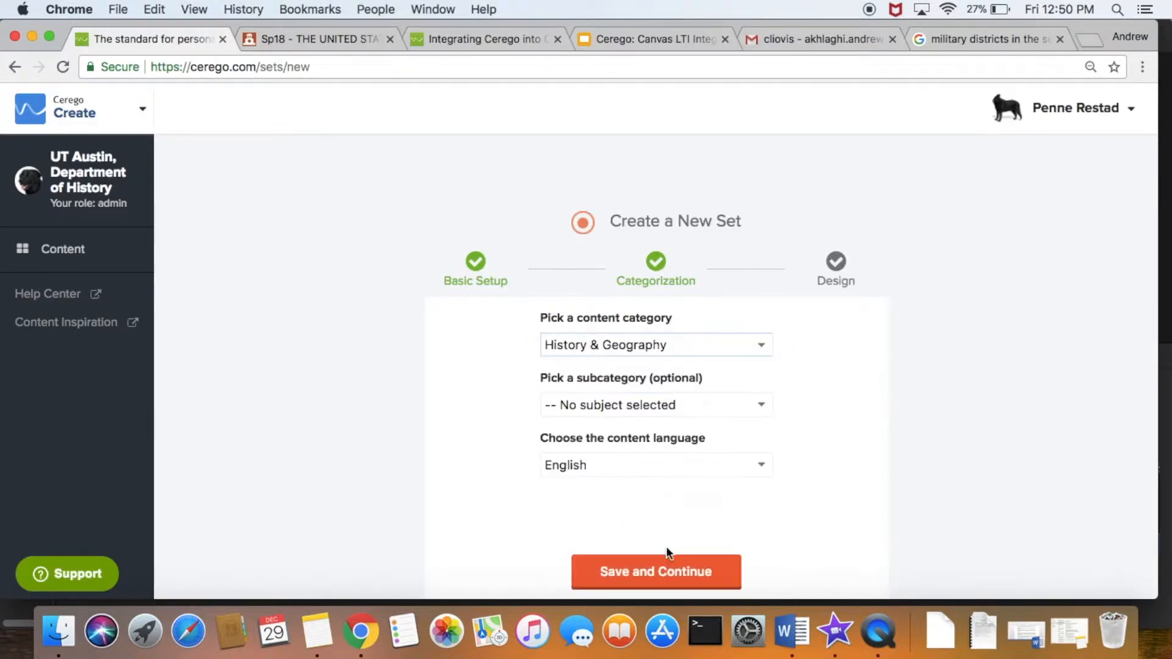
pyautogui.click(640, 413)
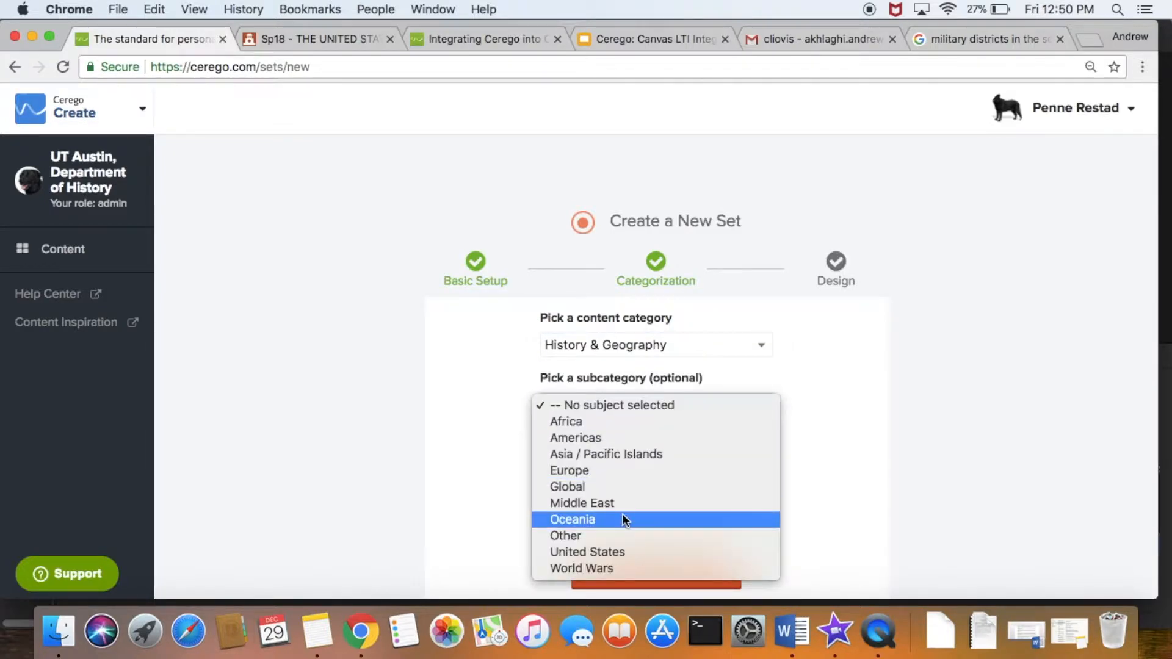
pyautogui.click(605, 435)
pyautogui.click(623, 583)
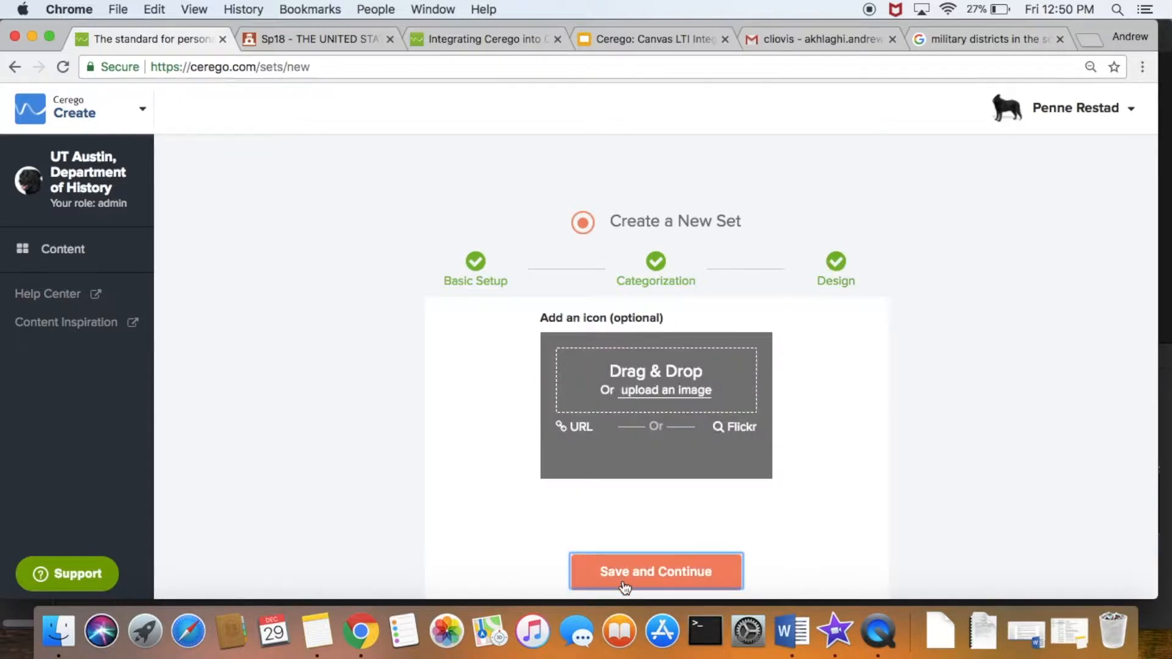
# Step: Upload the South_Military_Districts image as the set's icon and save the new set
pyautogui.click(672, 390)
pyautogui.click(477, 251)
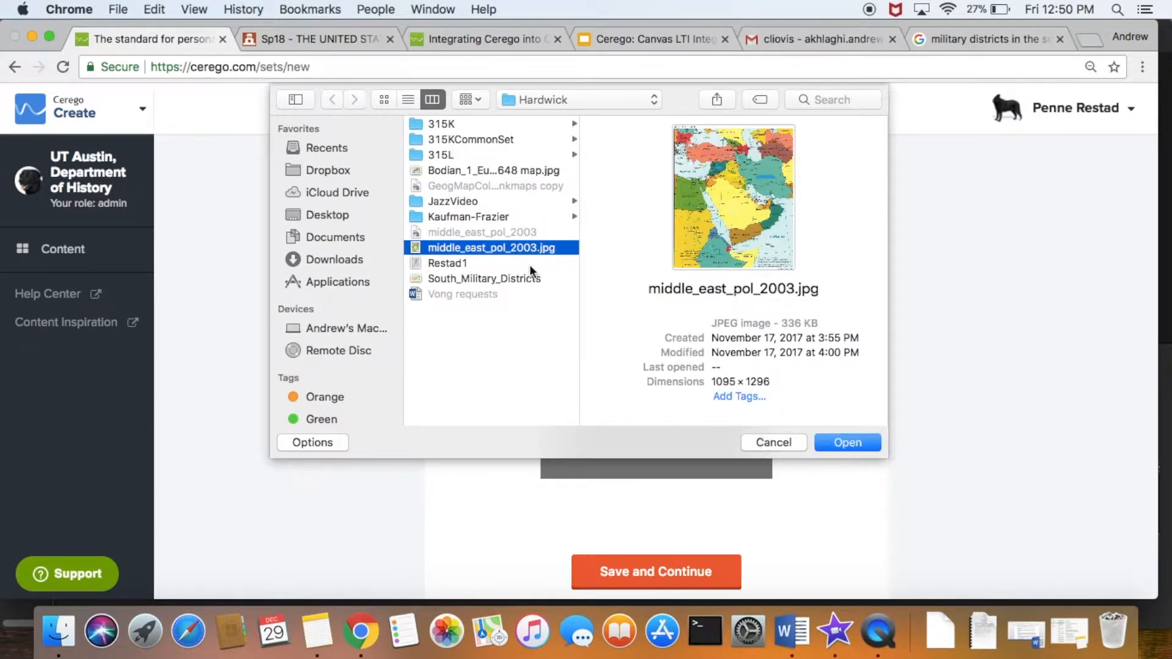
pyautogui.click(522, 279)
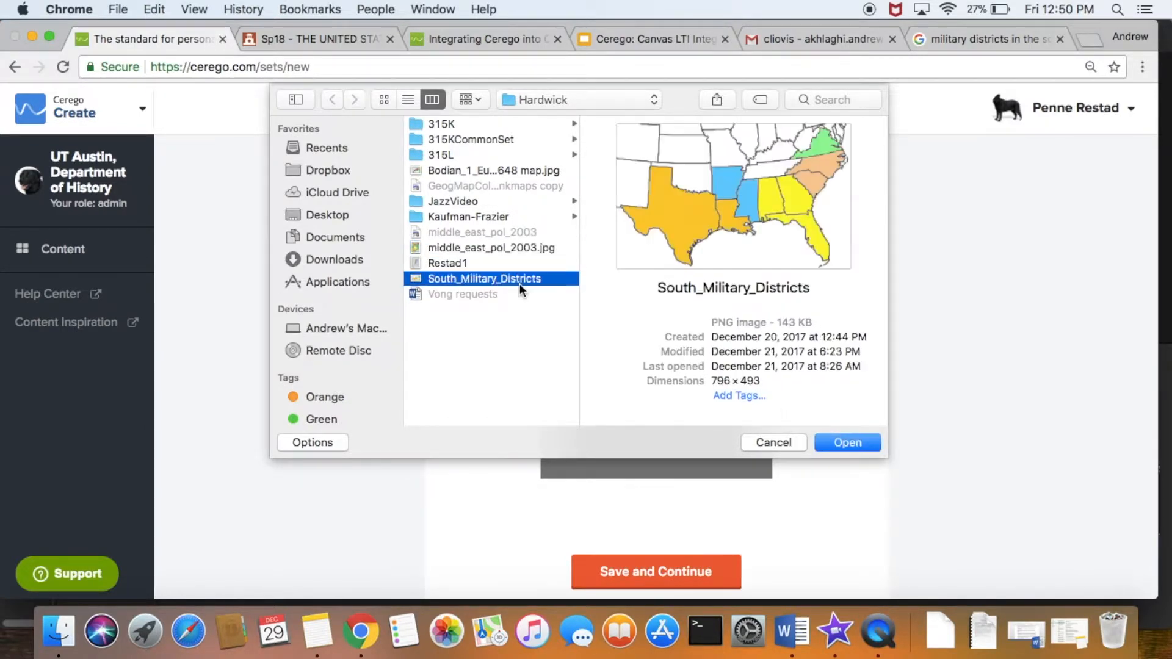
pyautogui.click(845, 442)
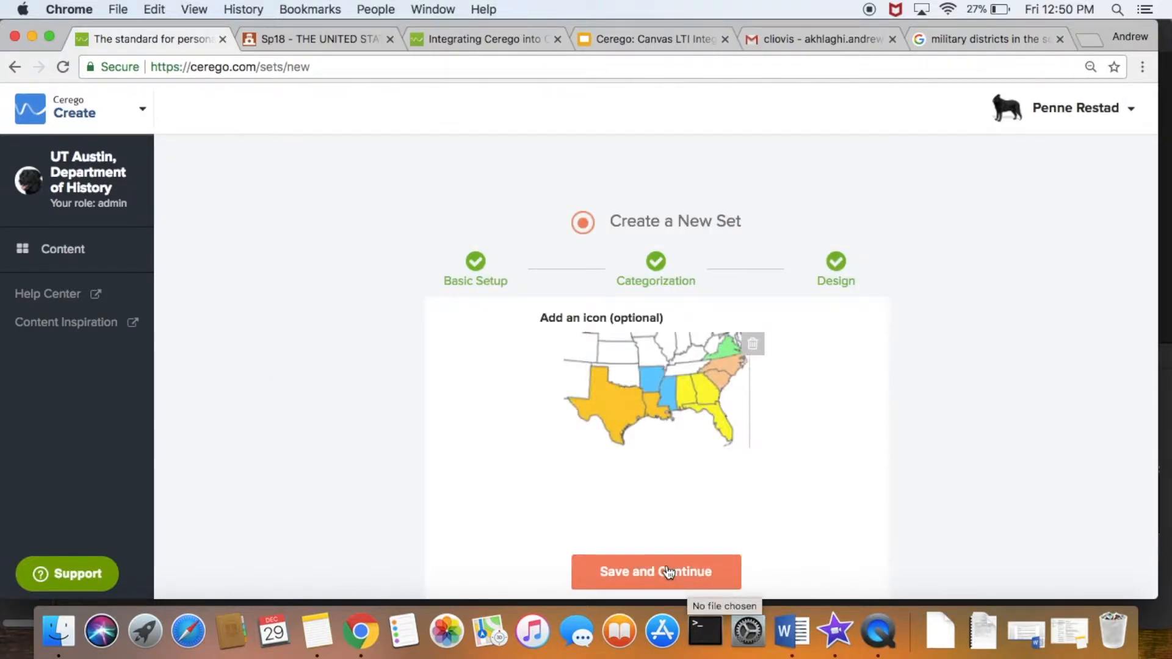
pyautogui.click(669, 571)
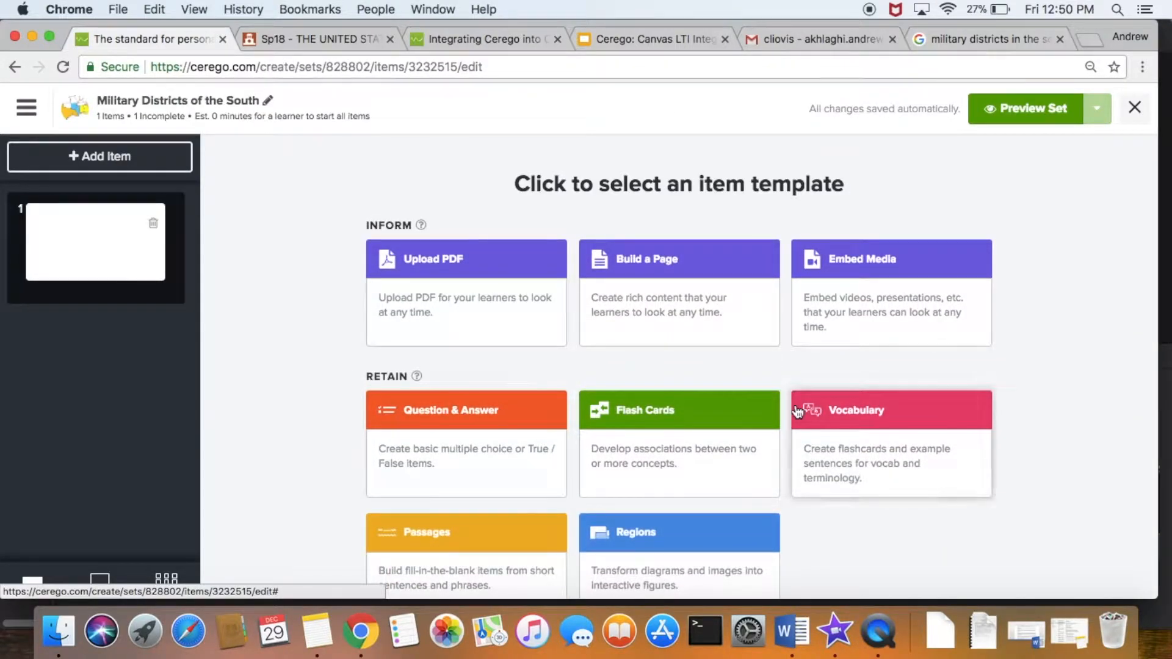
# Step: Use the Regions template for the first item and upload South_Military_Districts as its base image
pyautogui.click(673, 540)
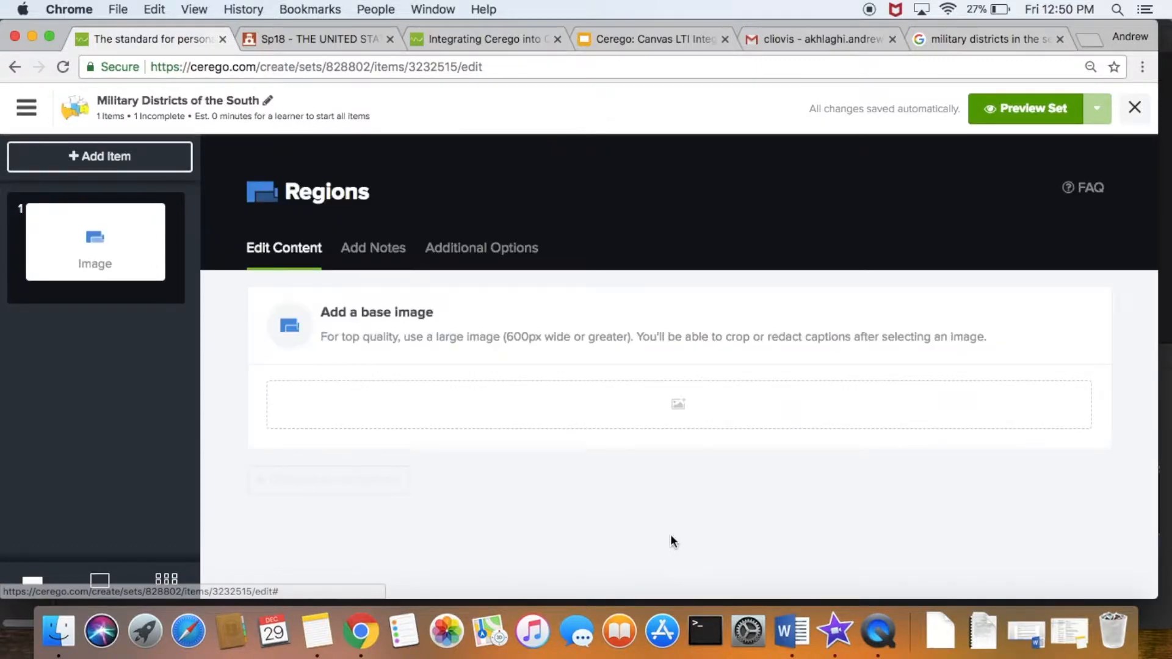
pyautogui.click(678, 407)
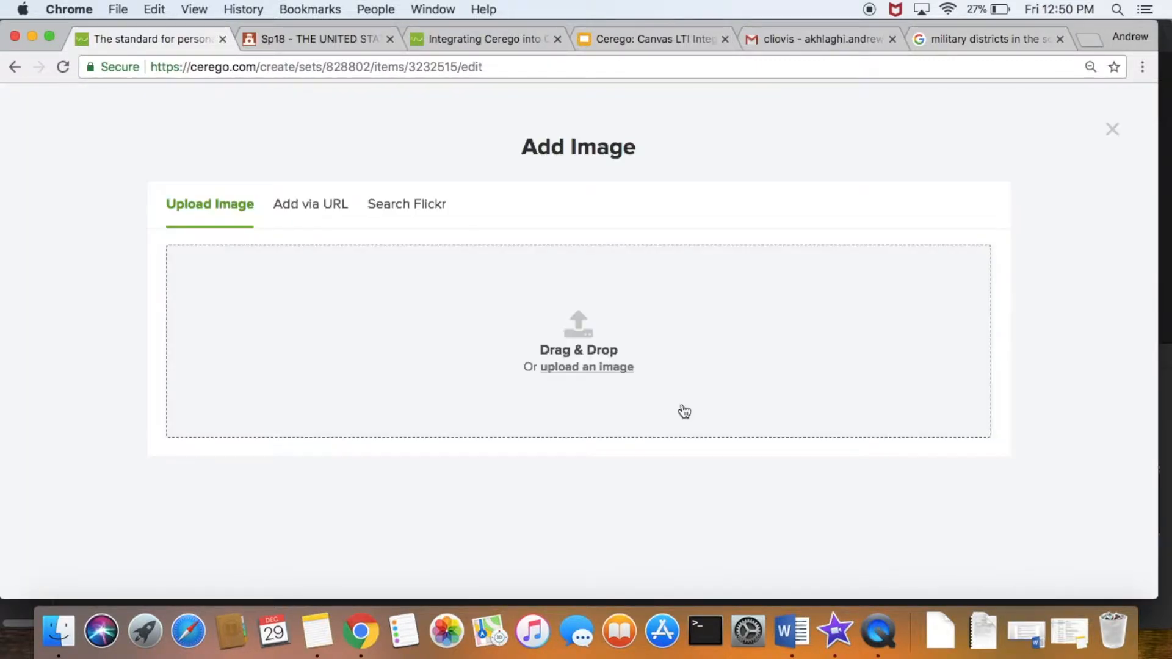
pyautogui.click(605, 367)
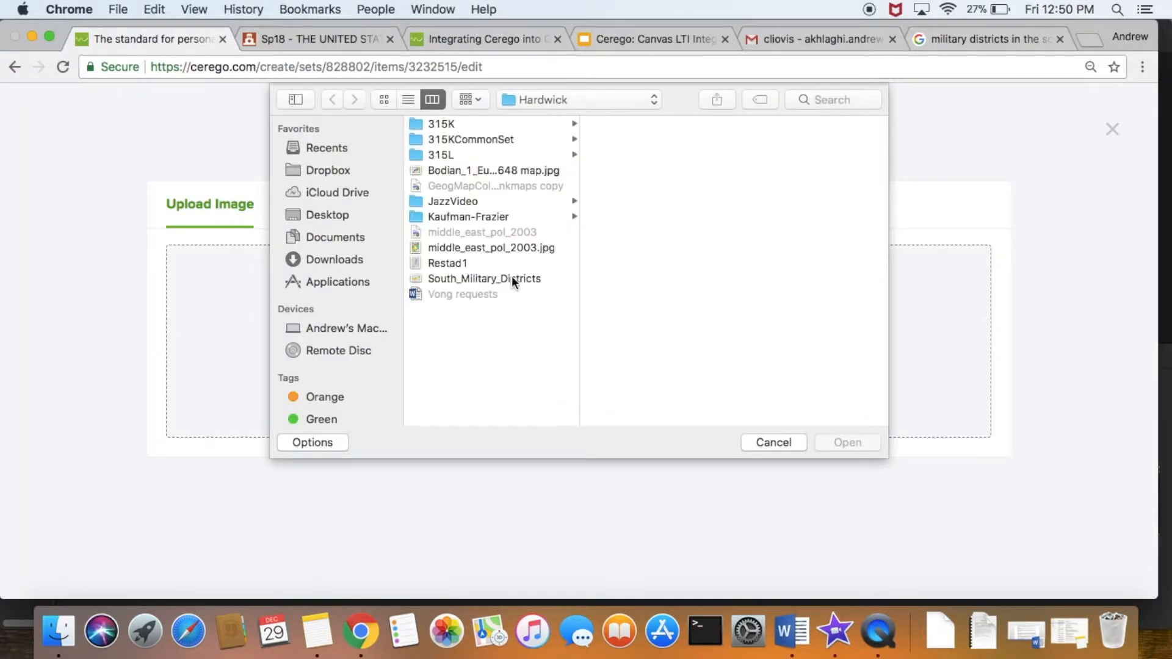
pyautogui.click(480, 278)
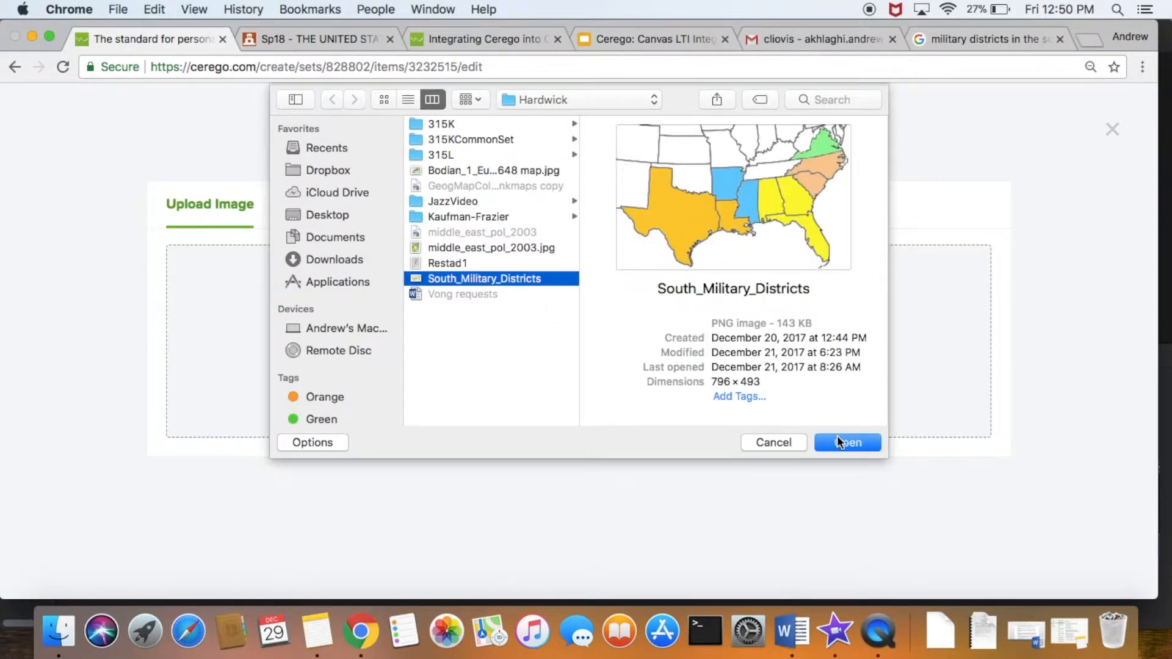
pyautogui.click(847, 443)
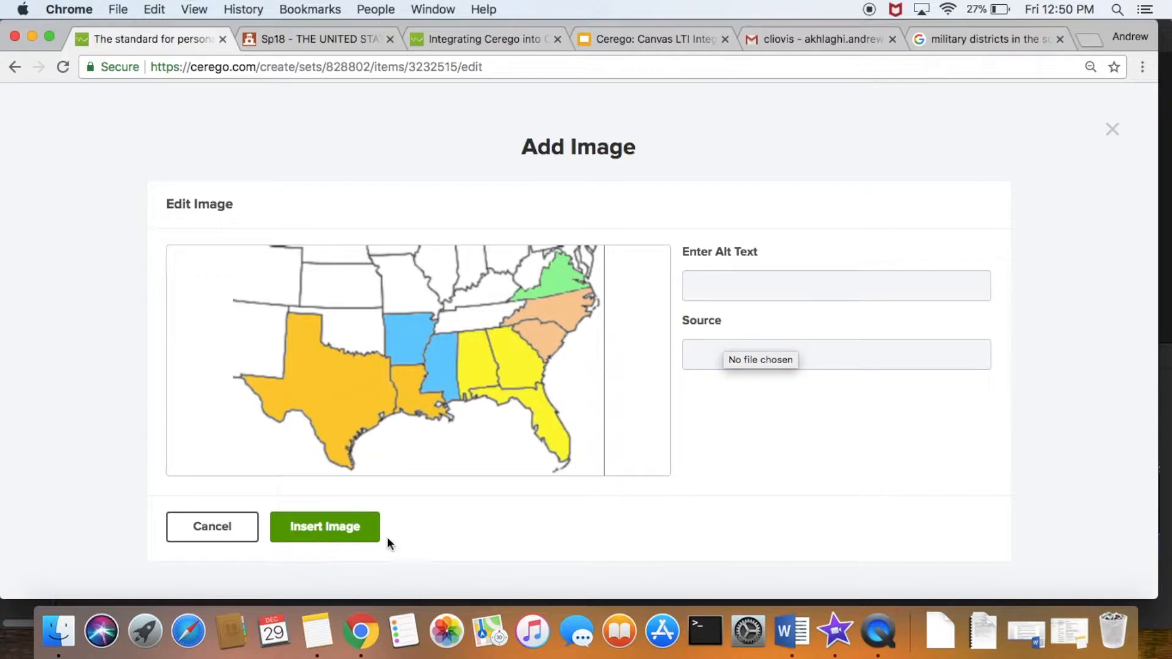
# Step: Credit the base image's source as "Wikimedia" and insert the image into the item
pyautogui.click(689, 360)
pyautogui.write('Wikimedia')
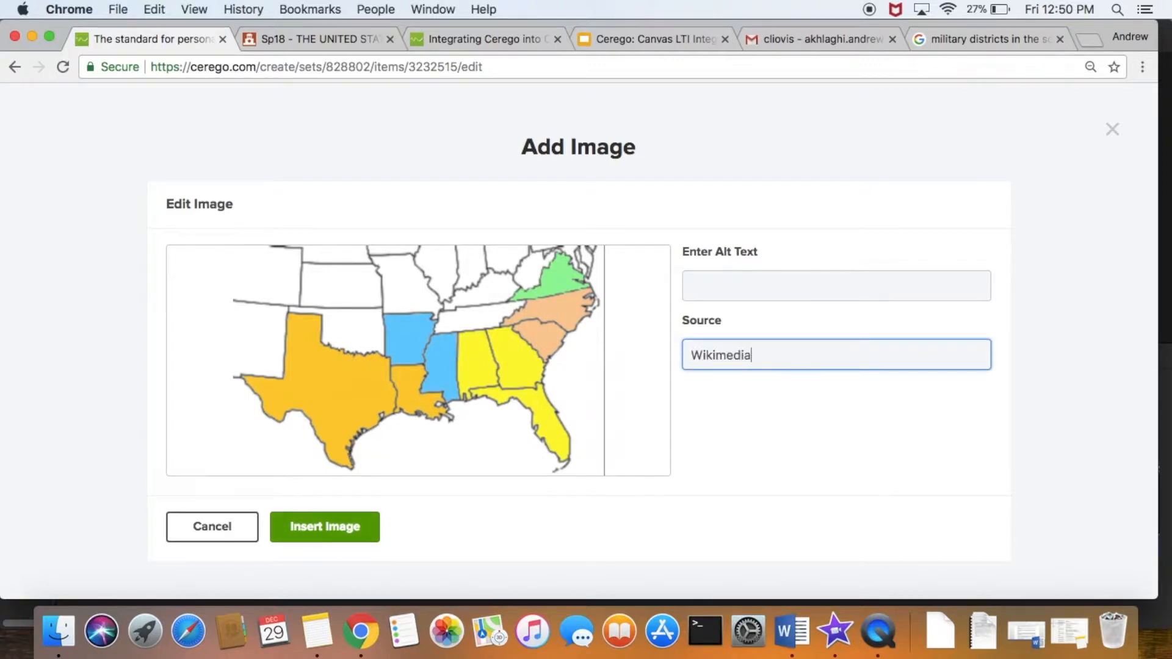
pyautogui.click(357, 529)
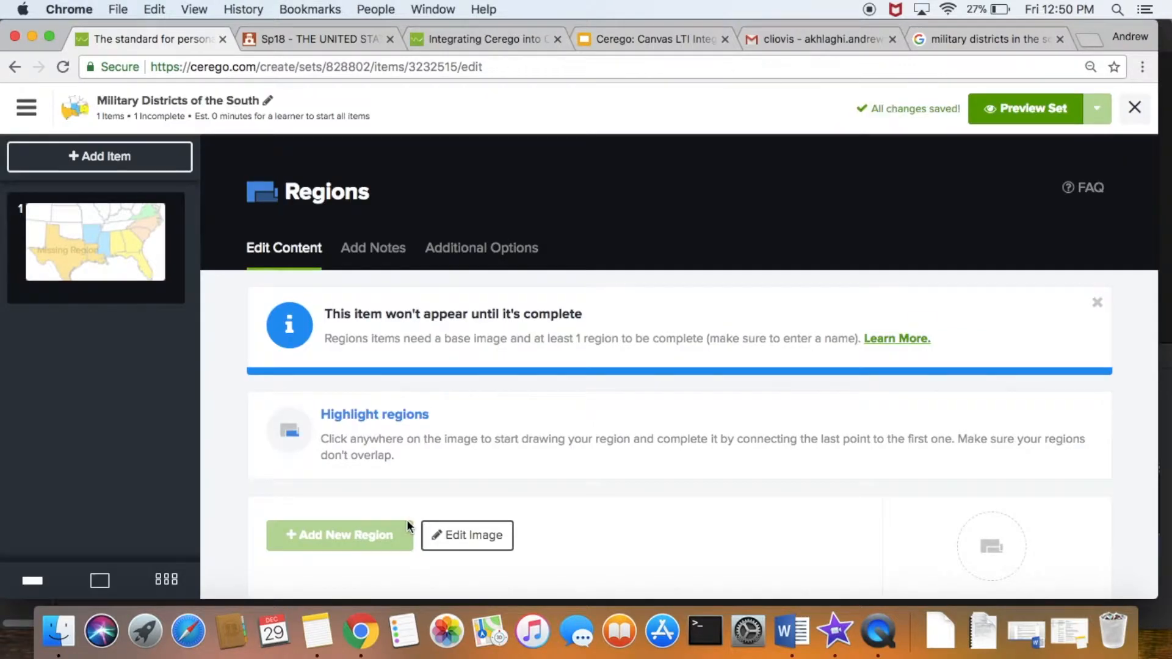
# Step: Trace the orange Texas and Louisiana area on the map as a closed region
pyautogui.scroll(-5, 1136, 484)
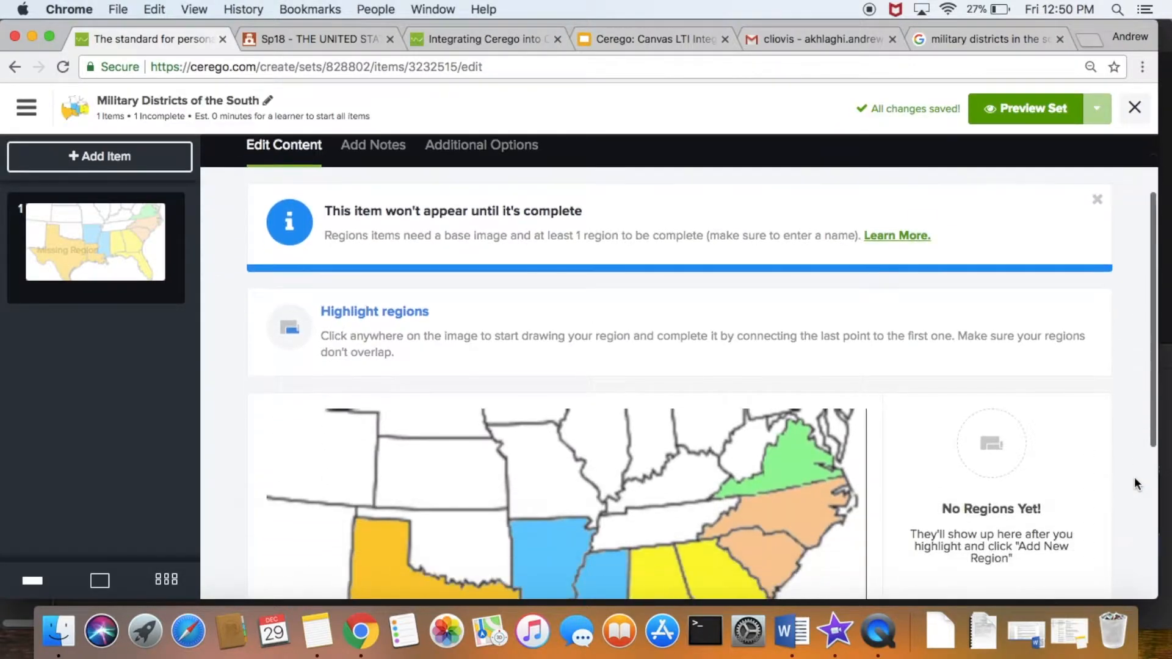
pyautogui.scroll(-2, 1134, 477)
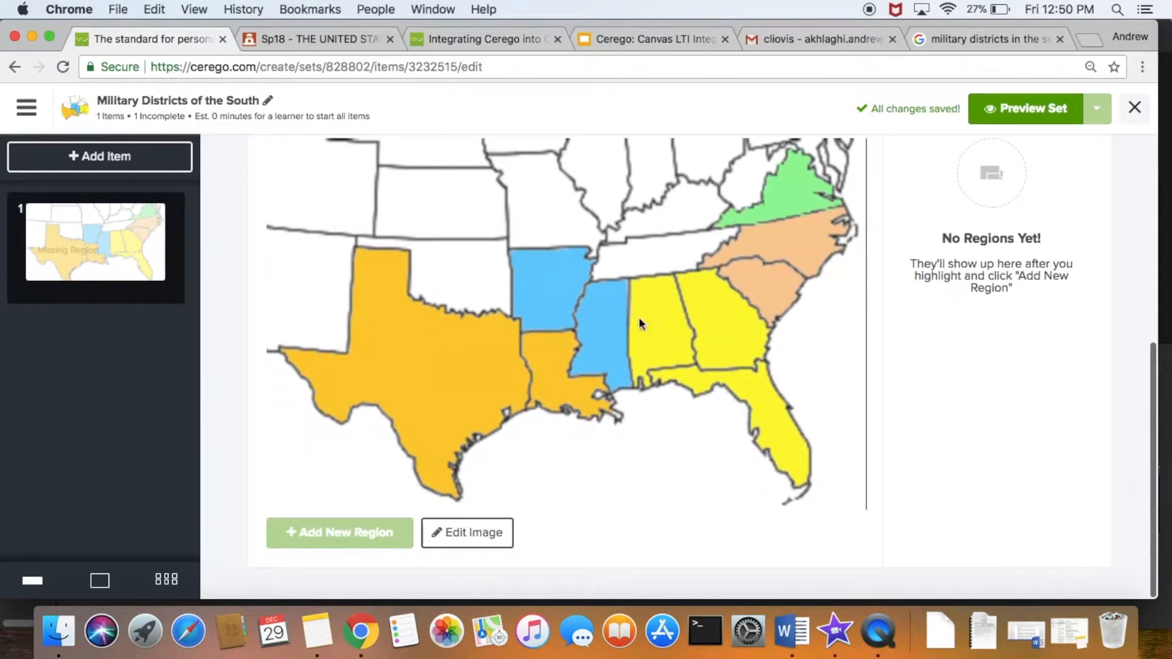
pyautogui.click(353, 246)
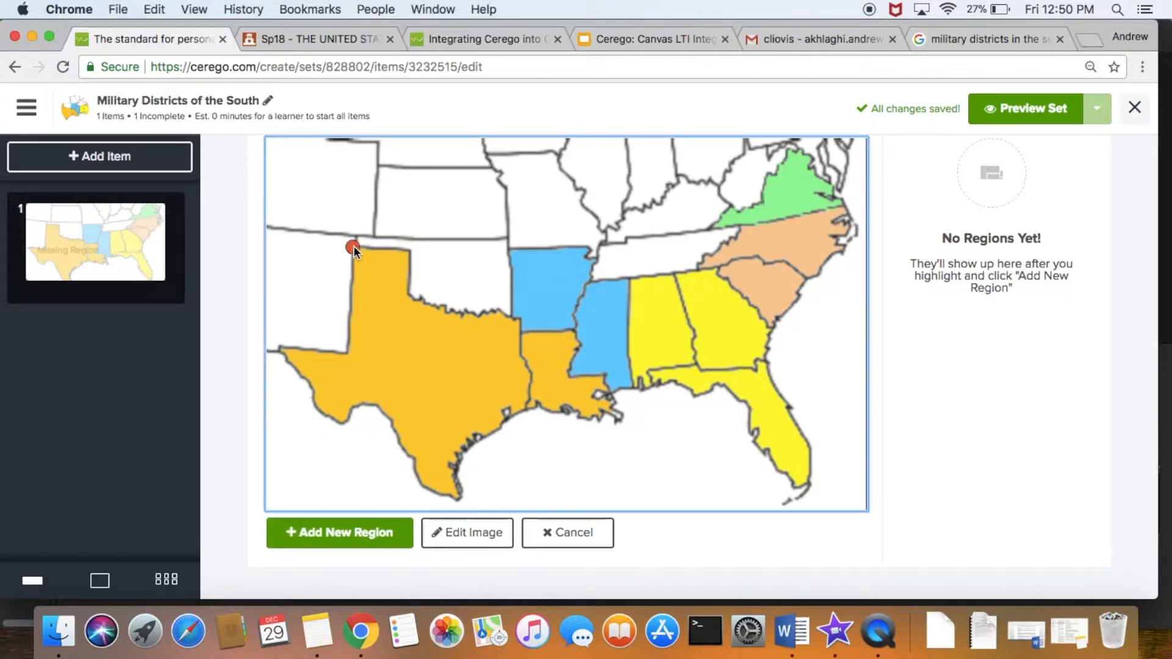
pyautogui.click(406, 250)
pyautogui.click(497, 310)
pyautogui.click(515, 320)
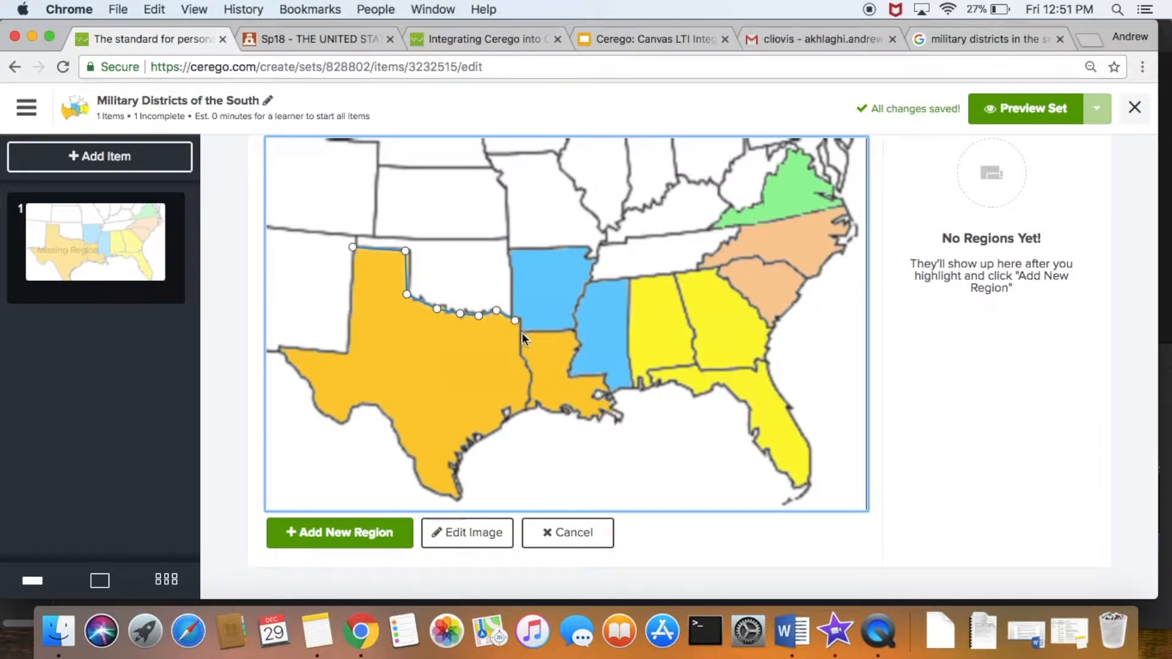
pyautogui.click(575, 346)
pyautogui.click(565, 371)
pyautogui.click(569, 379)
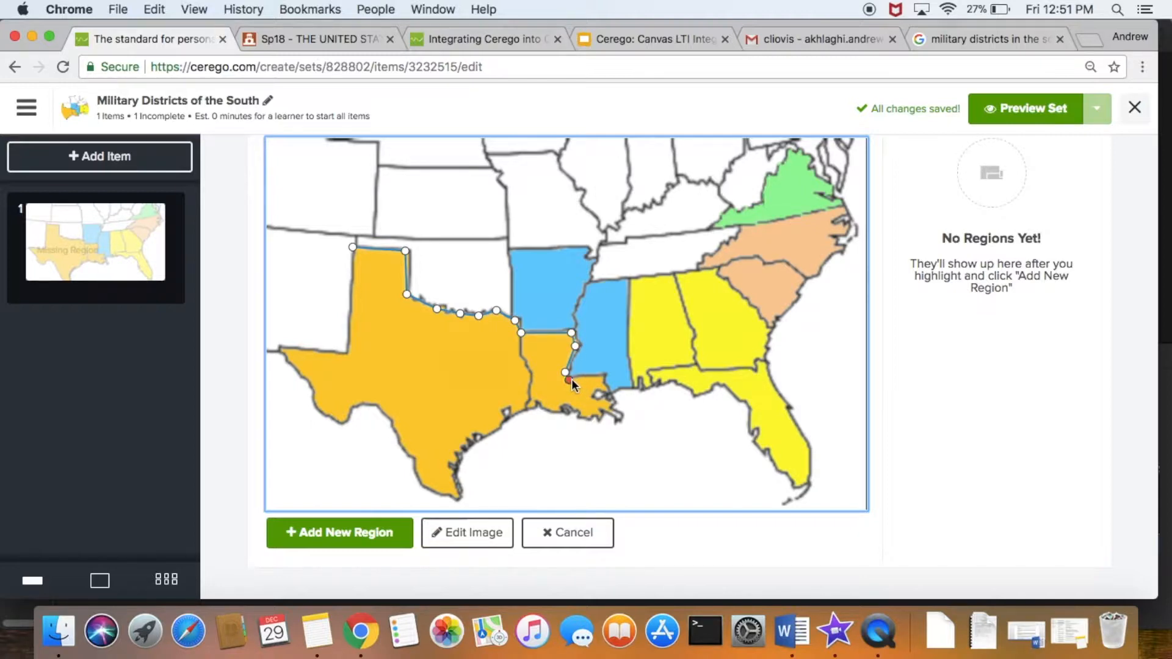
pyautogui.click(602, 384)
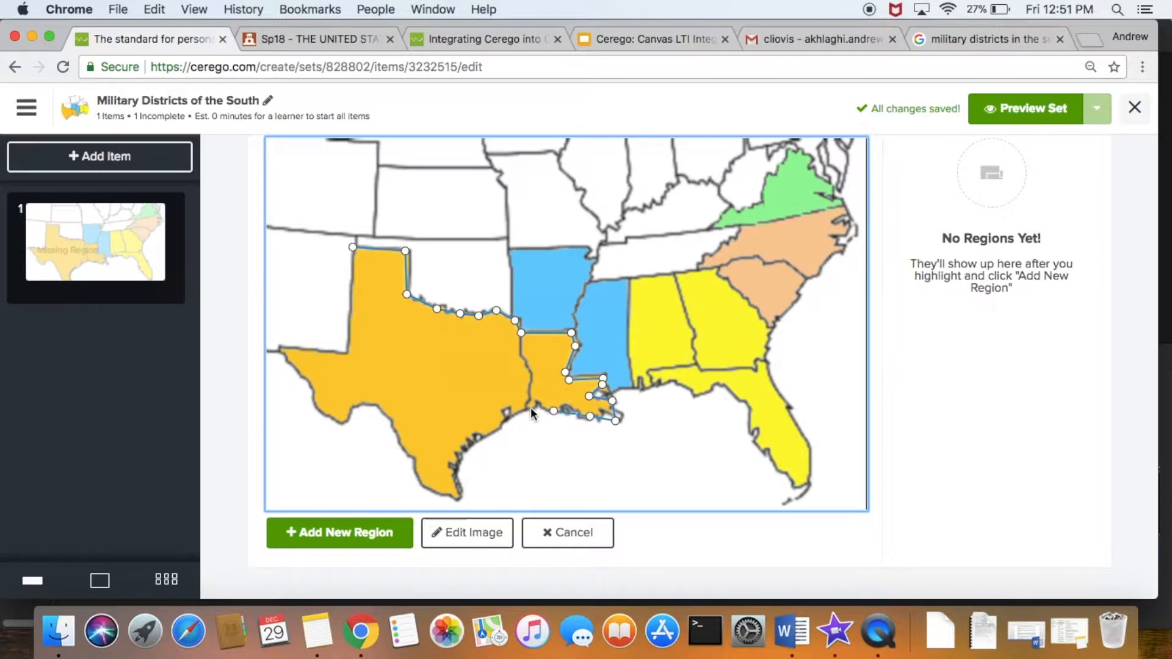
pyautogui.click(479, 442)
pyautogui.click(458, 462)
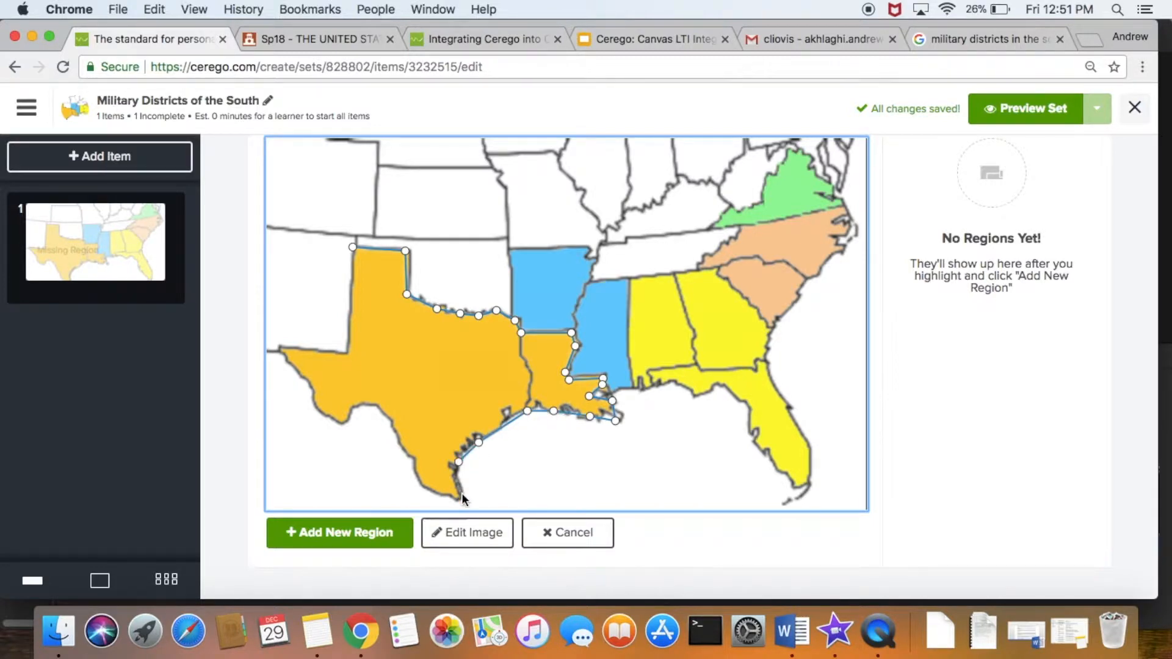
pyautogui.click(455, 500)
pyautogui.click(421, 489)
pyautogui.click(413, 459)
pyautogui.click(375, 405)
pyautogui.click(342, 424)
pyautogui.click(317, 407)
pyautogui.click(312, 392)
pyautogui.click(280, 347)
pyautogui.click(346, 351)
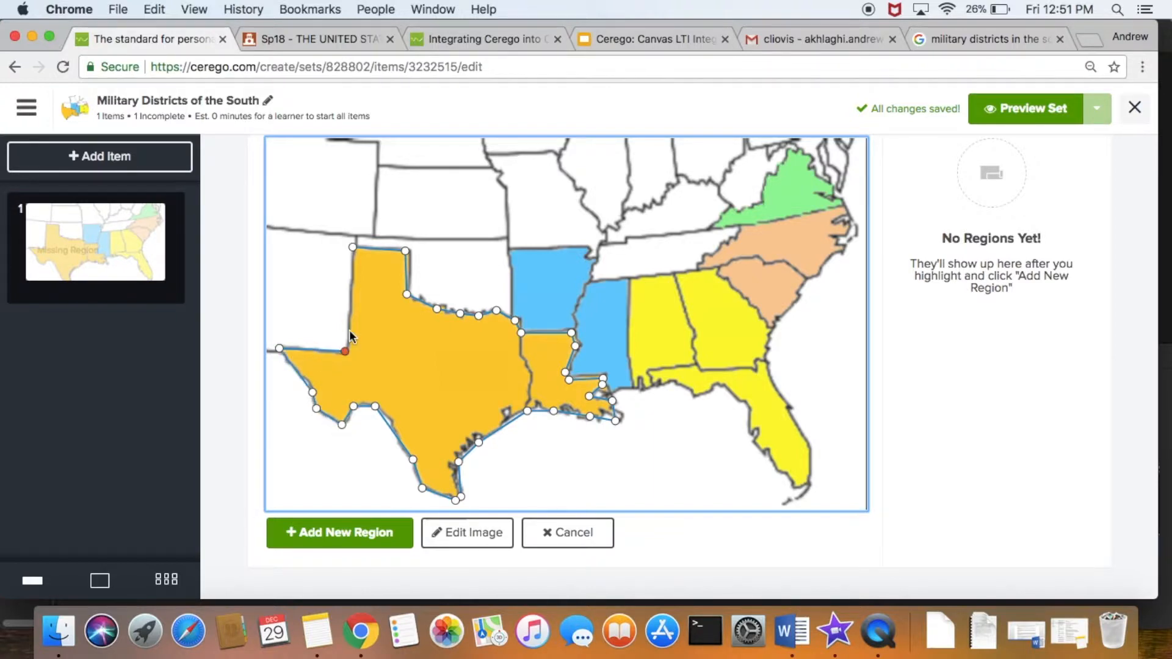
pyautogui.click(352, 247)
# Step: Name the Texas and Louisiana region "Region 5" and finish editing it
pyautogui.click(972, 172)
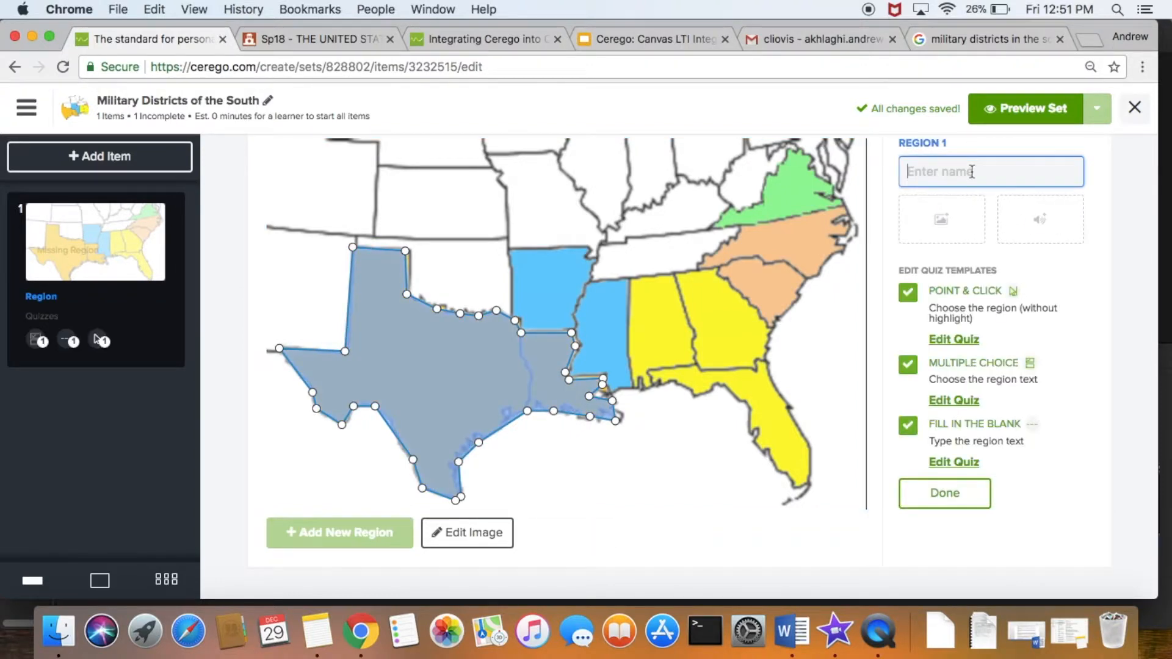
pyautogui.write('Region 5')
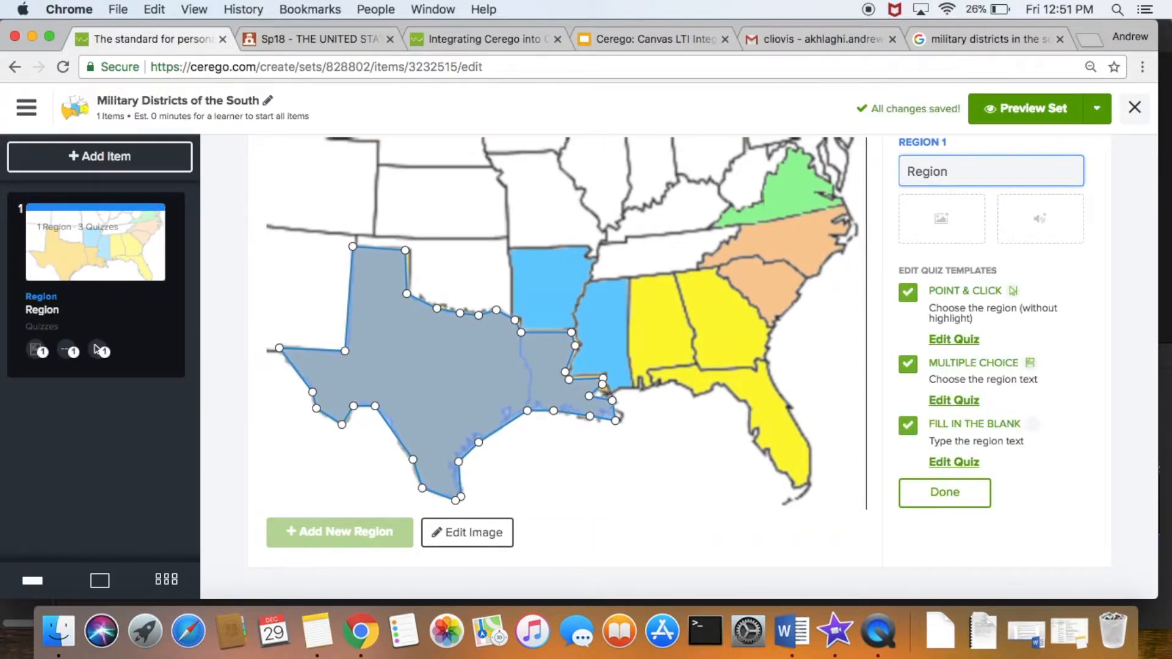
pyautogui.click(962, 511)
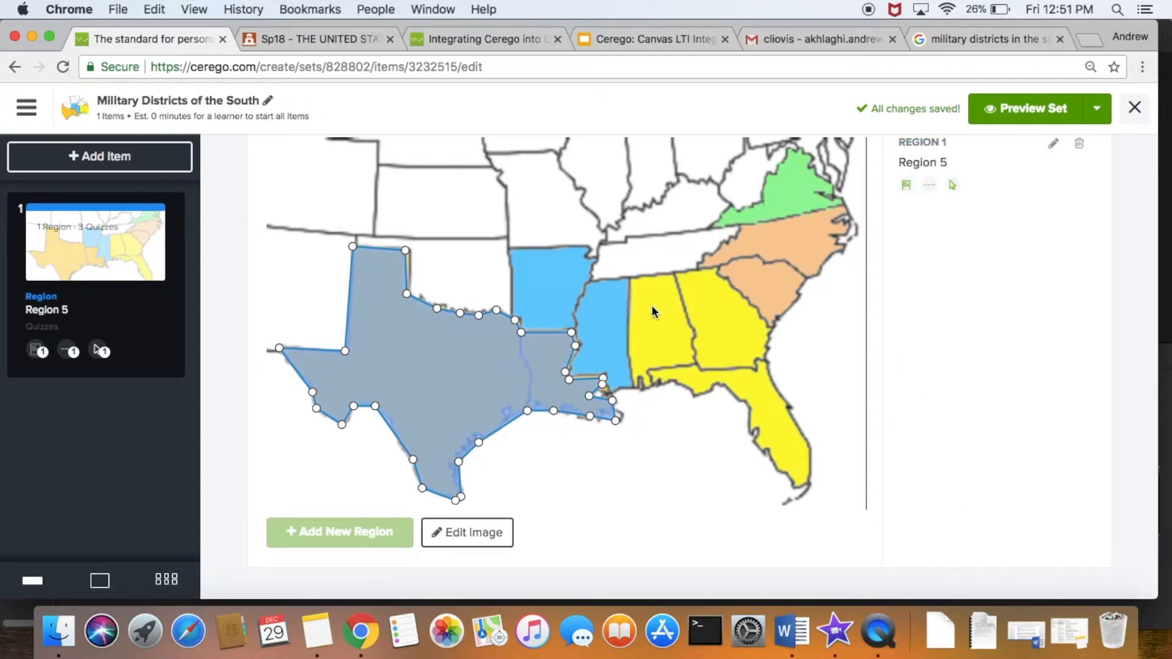
# Step: Trace the blue Arkansas and Mississippi area as a closed region and name it "Region 4"
pyautogui.click(509, 248)
pyautogui.click(588, 246)
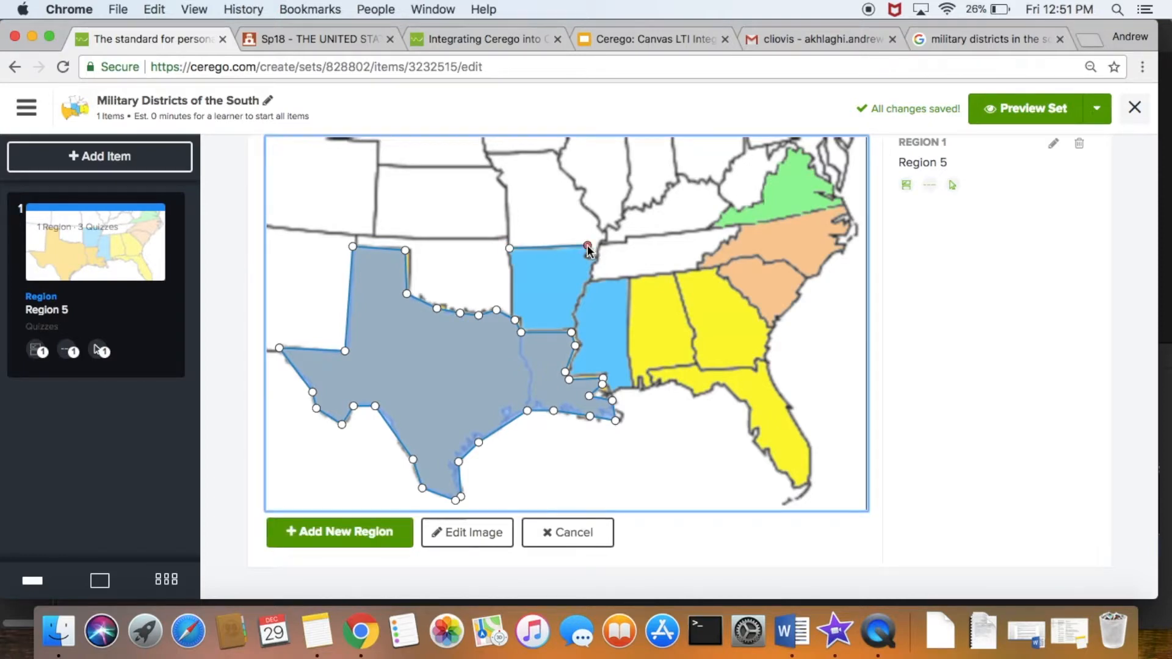
pyautogui.click(584, 255)
pyautogui.click(596, 258)
pyautogui.click(590, 279)
pyautogui.click(632, 387)
pyautogui.click(621, 387)
pyautogui.click(612, 391)
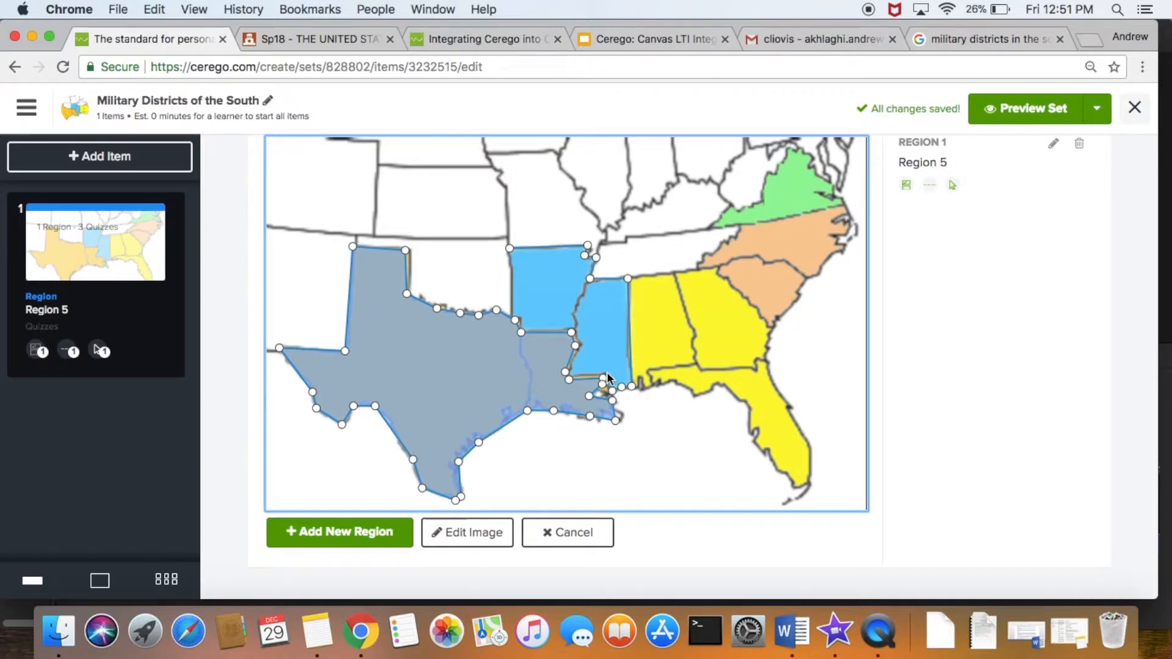
pyautogui.click(605, 373)
pyautogui.click(514, 314)
pyautogui.click(510, 249)
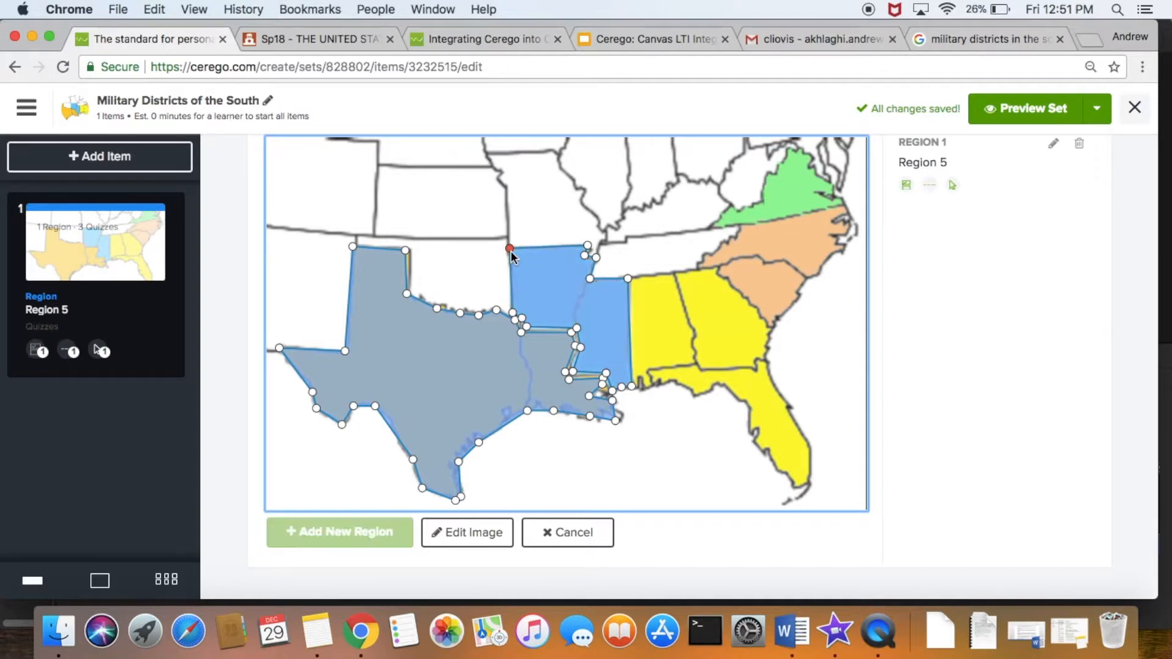
pyautogui.click(963, 182)
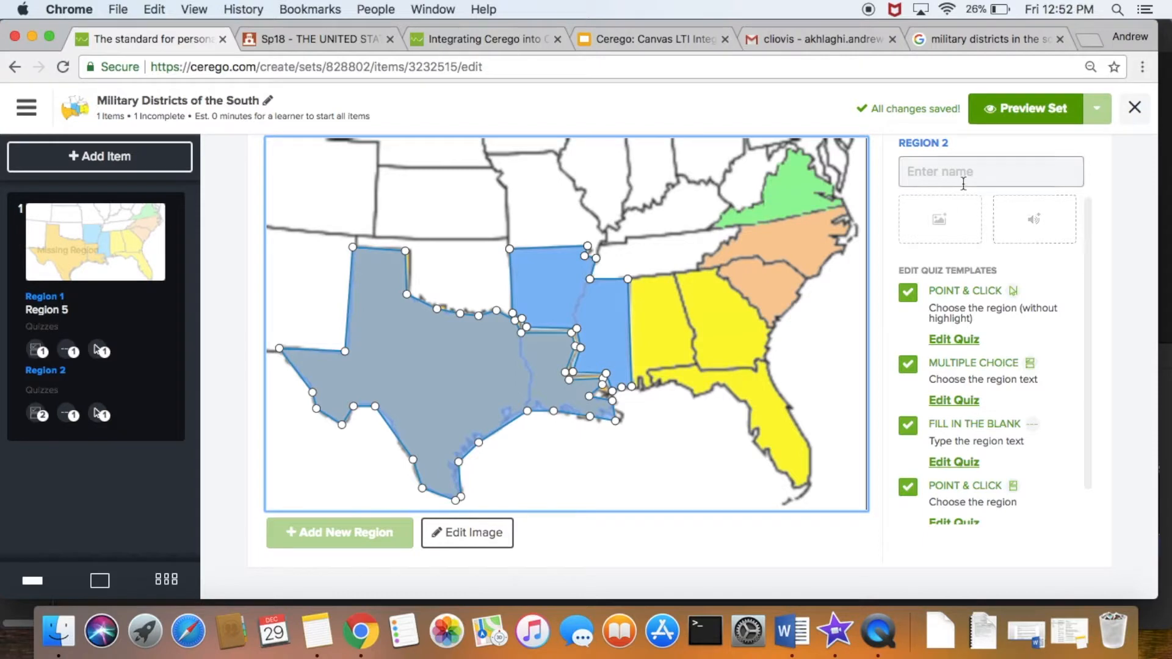
pyautogui.write('Region 4')
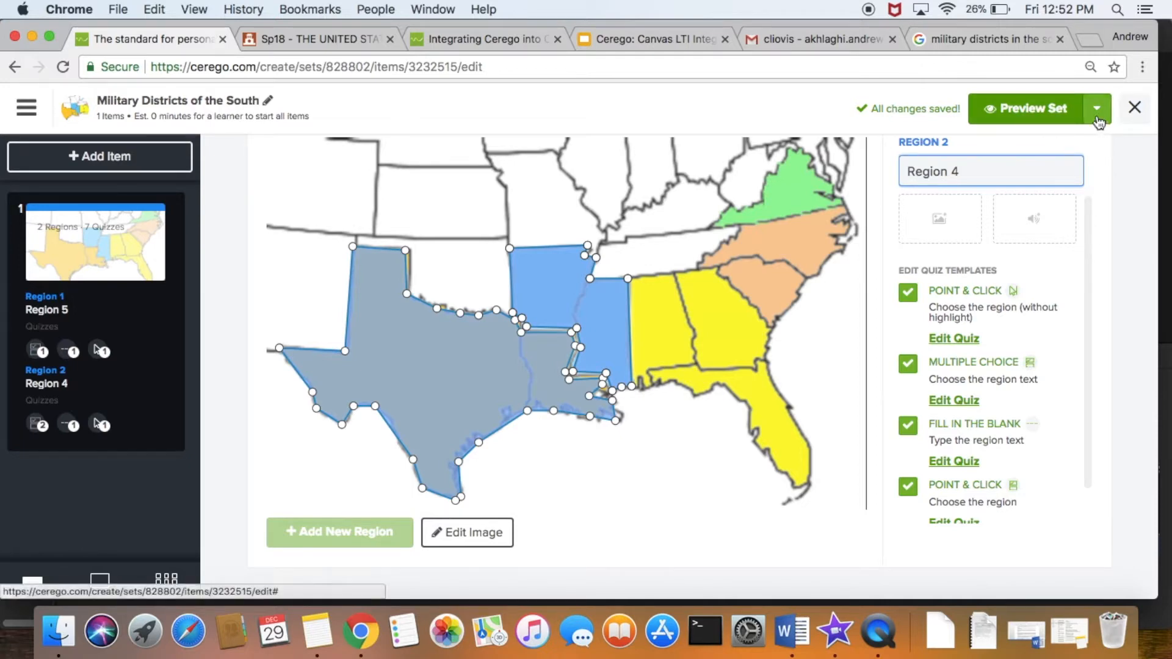
# Step: Preview the set, study Region 5, and answer its first quiz as known by choosing the Texas and Louisiana area
pyautogui.click(1041, 116)
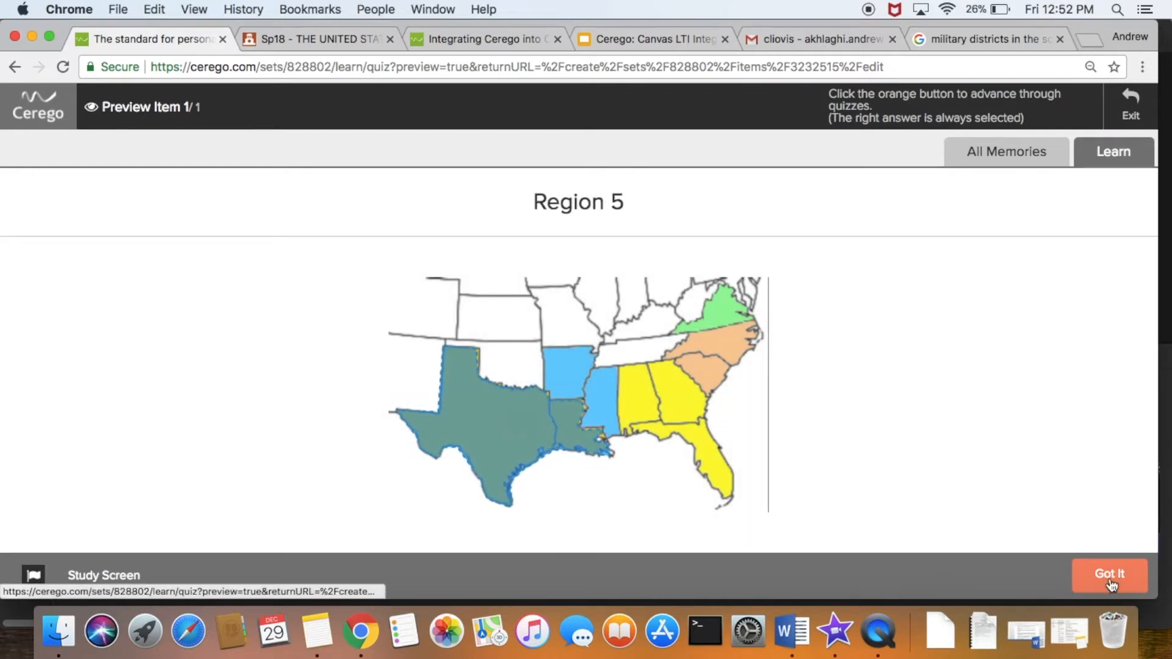
pyautogui.click(1111, 577)
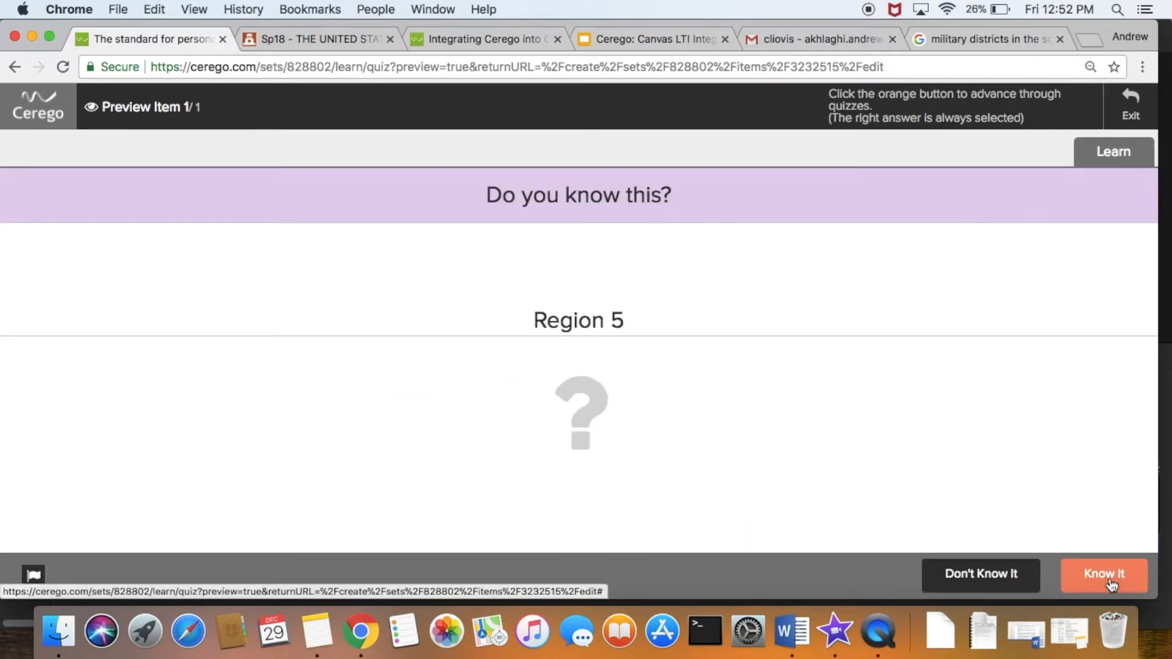
pyautogui.click(1110, 577)
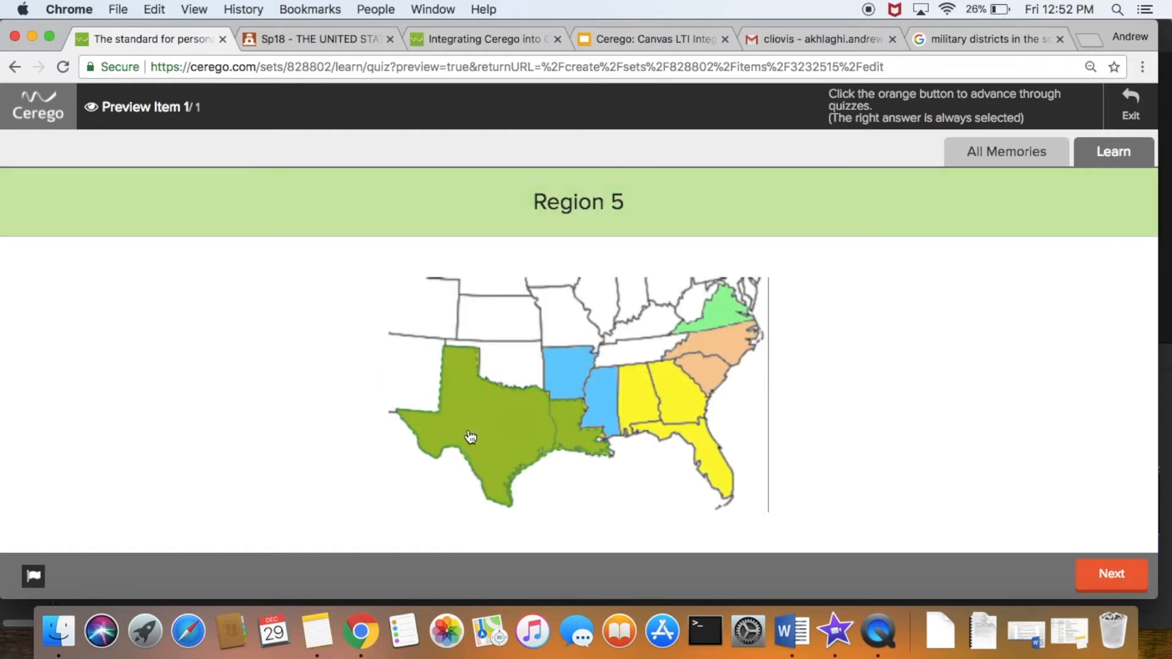
pyautogui.click(1119, 586)
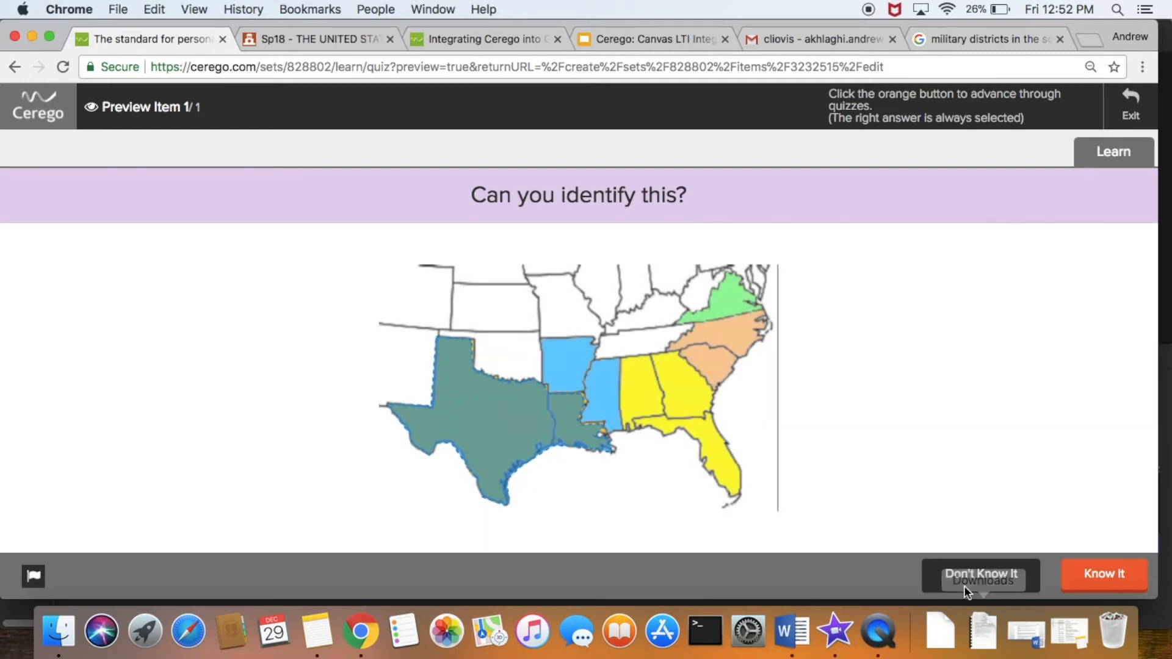
# Step: Mark the Region 5 identification quiz as not known, review the region, and answer the location quiz with the Texas and Louisiana area
pyautogui.click(964, 585)
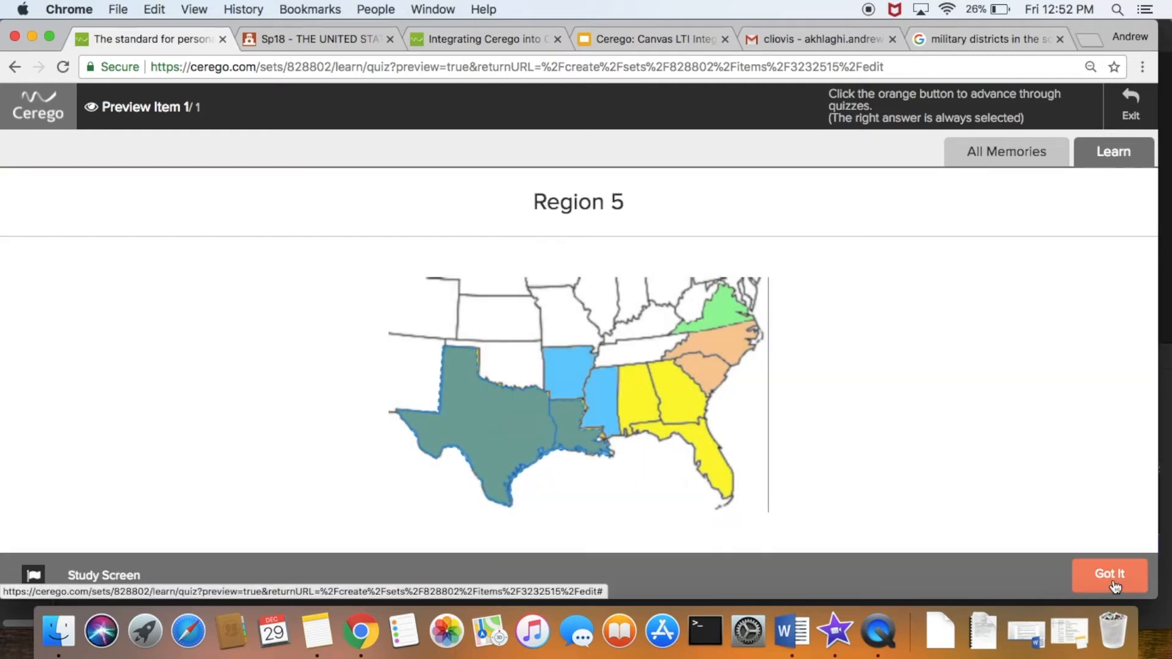
pyautogui.click(1112, 582)
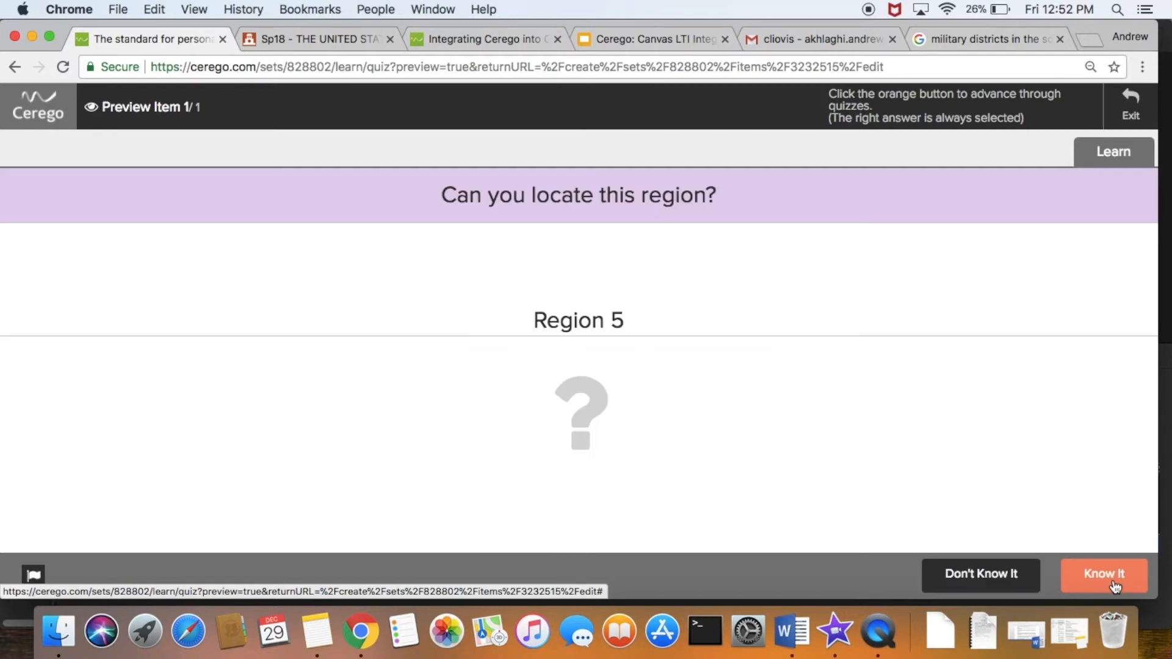
pyautogui.click(1114, 584)
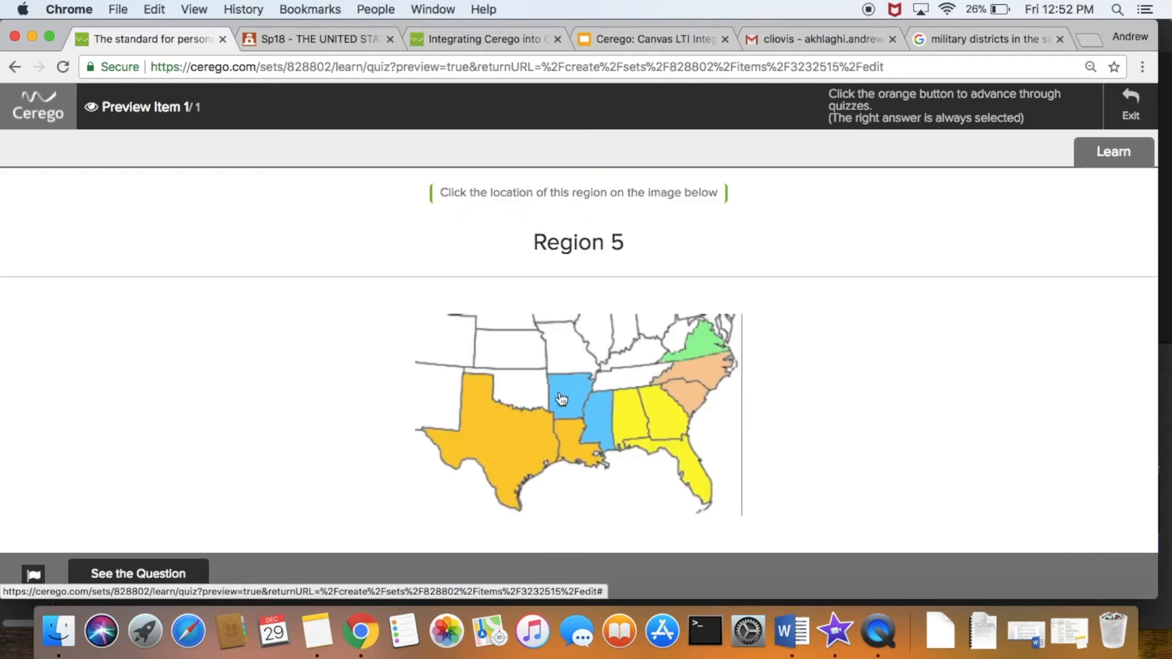
pyautogui.click(492, 433)
pyautogui.click(1110, 573)
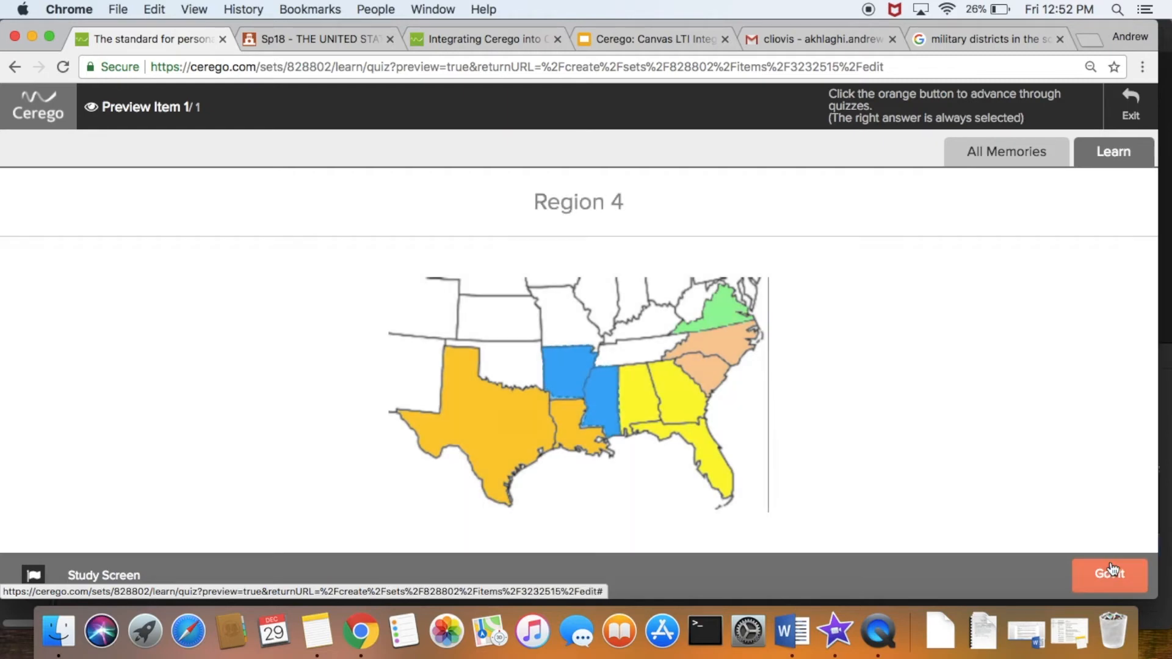
# Step: Study Region 4 and answer its first quiz as known by choosing the blue Arkansas and Mississippi area
pyautogui.click(1110, 585)
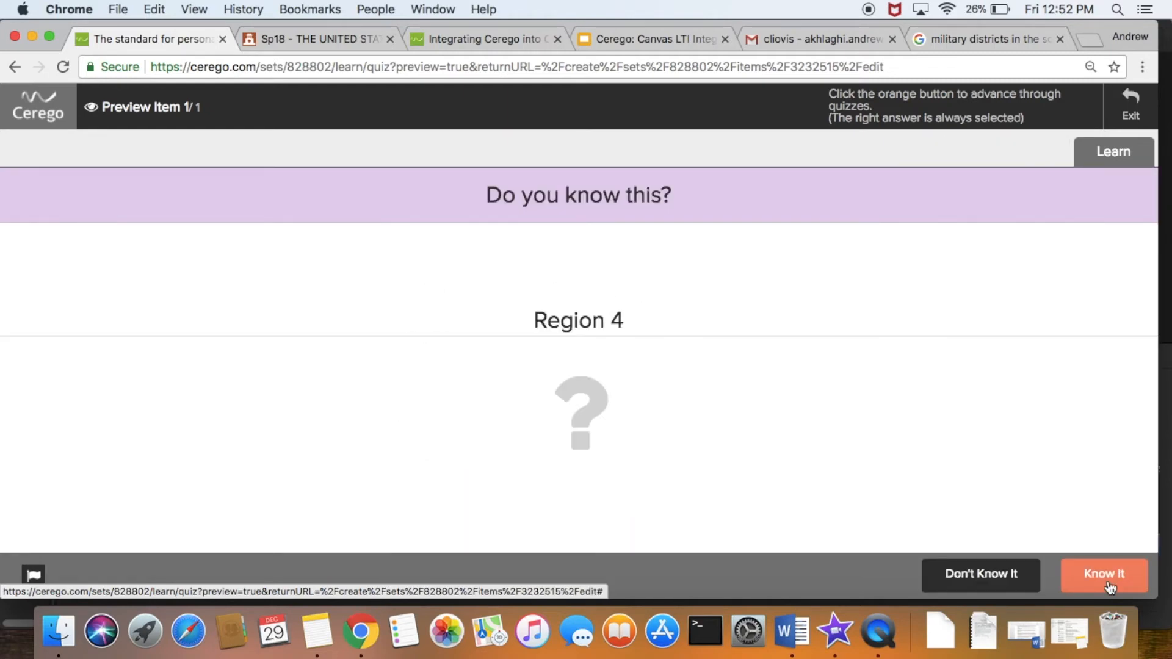
pyautogui.click(1110, 585)
pyautogui.click(595, 355)
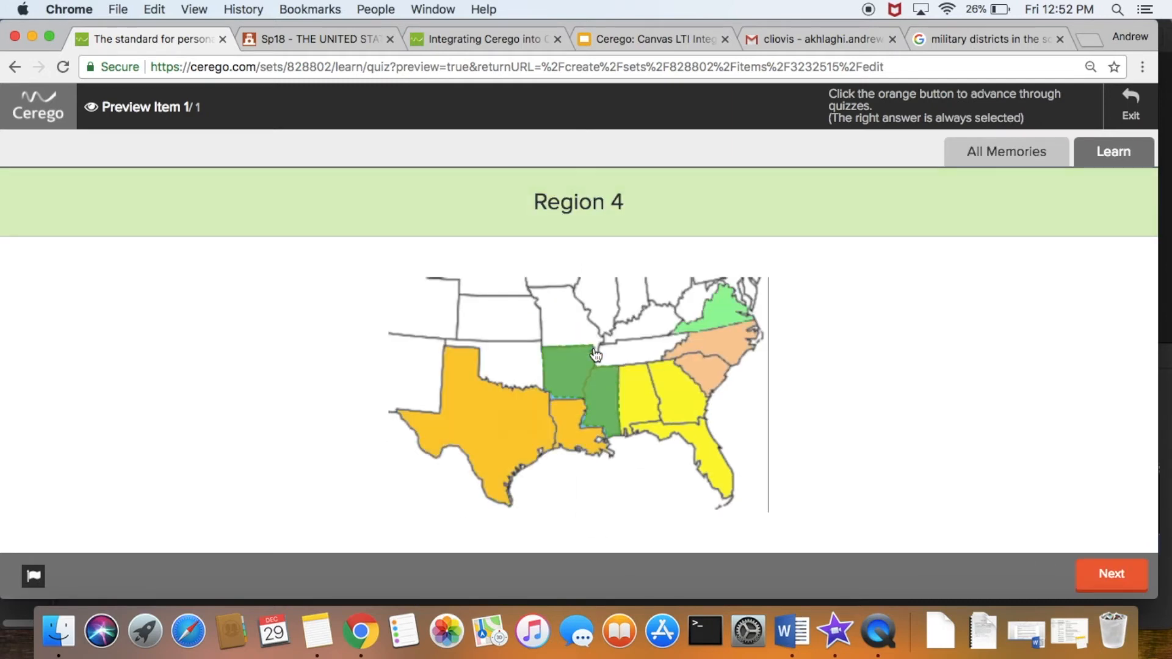
pyautogui.click(1132, 585)
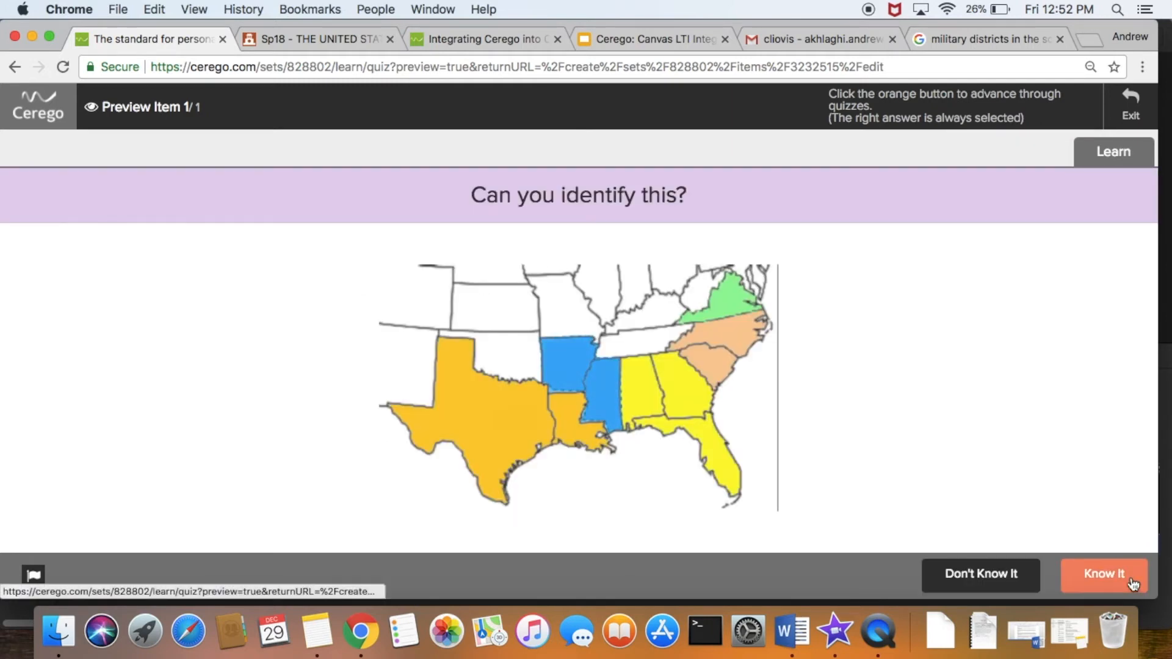
# Step: Answer the identification quiz for the blue area with "Region 4" and locate Region 4 on the map in the following quiz
pyautogui.click(1133, 585)
pyautogui.write('Region 4')
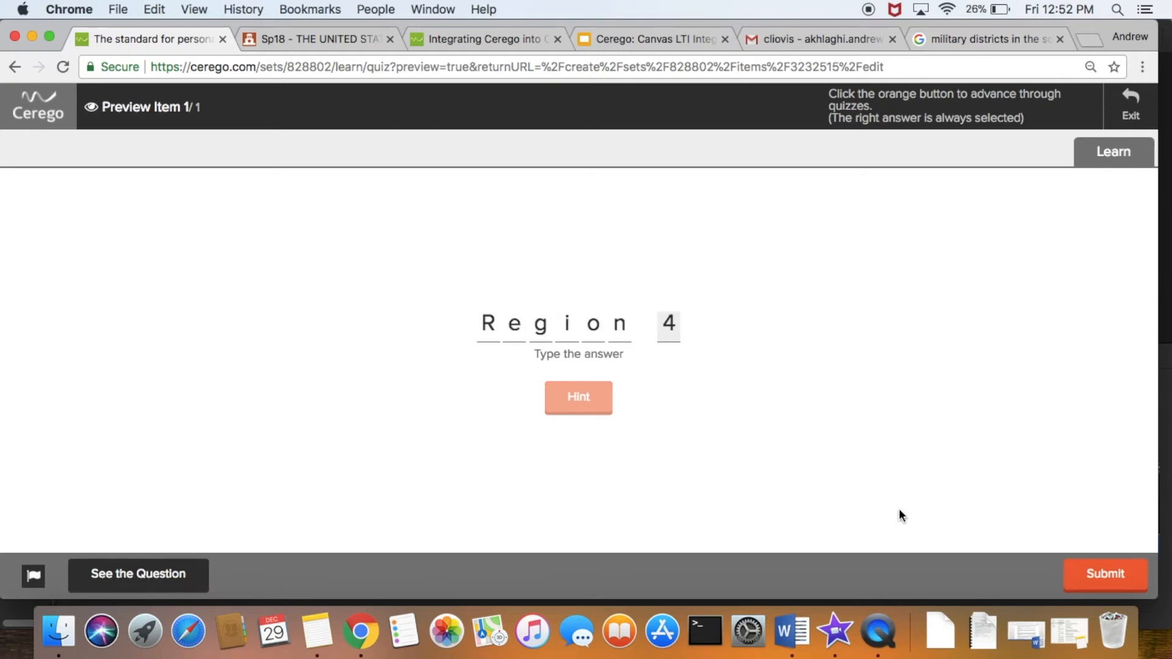
pyautogui.click(1131, 586)
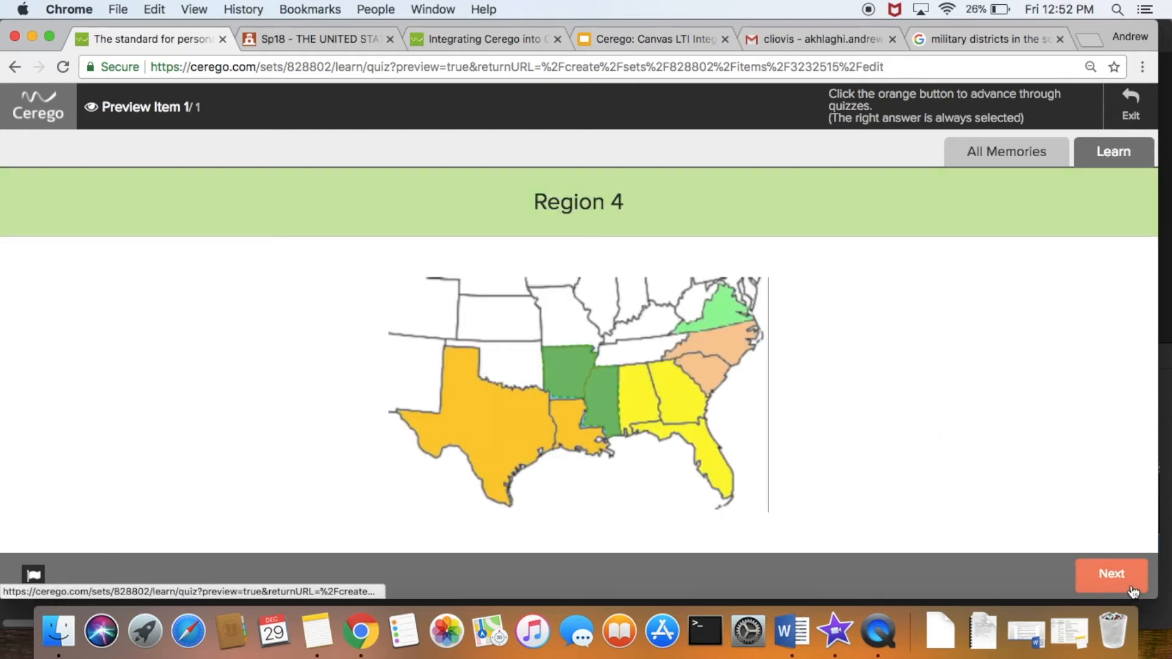
pyautogui.click(1133, 590)
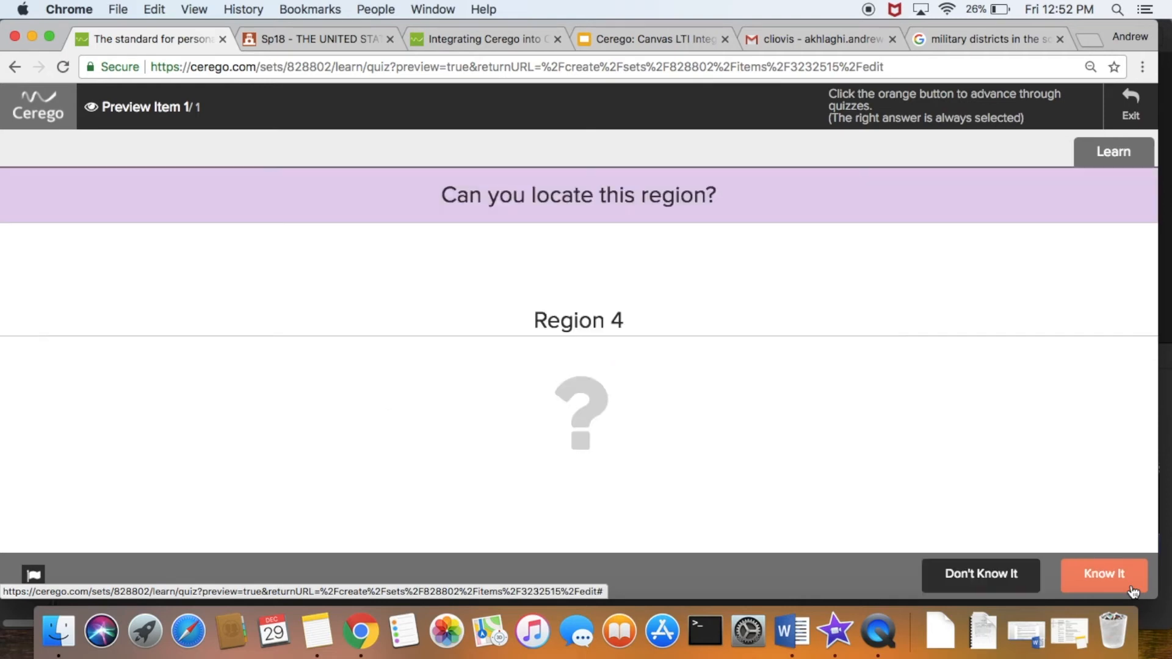
pyautogui.click(1131, 590)
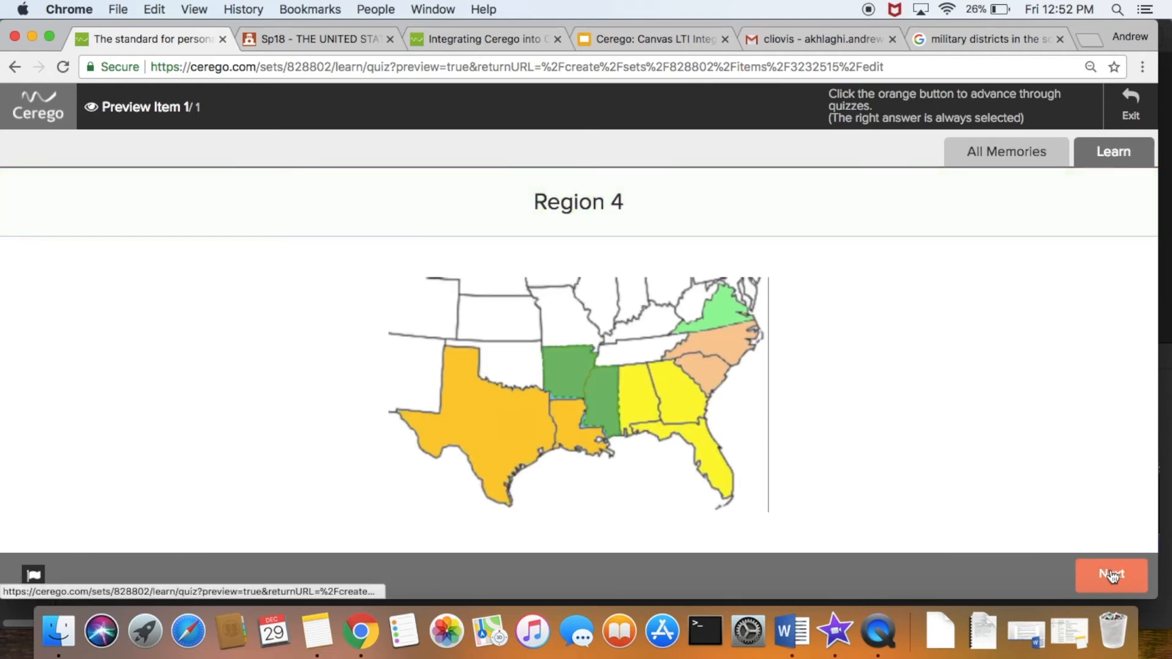
pyautogui.click(1105, 577)
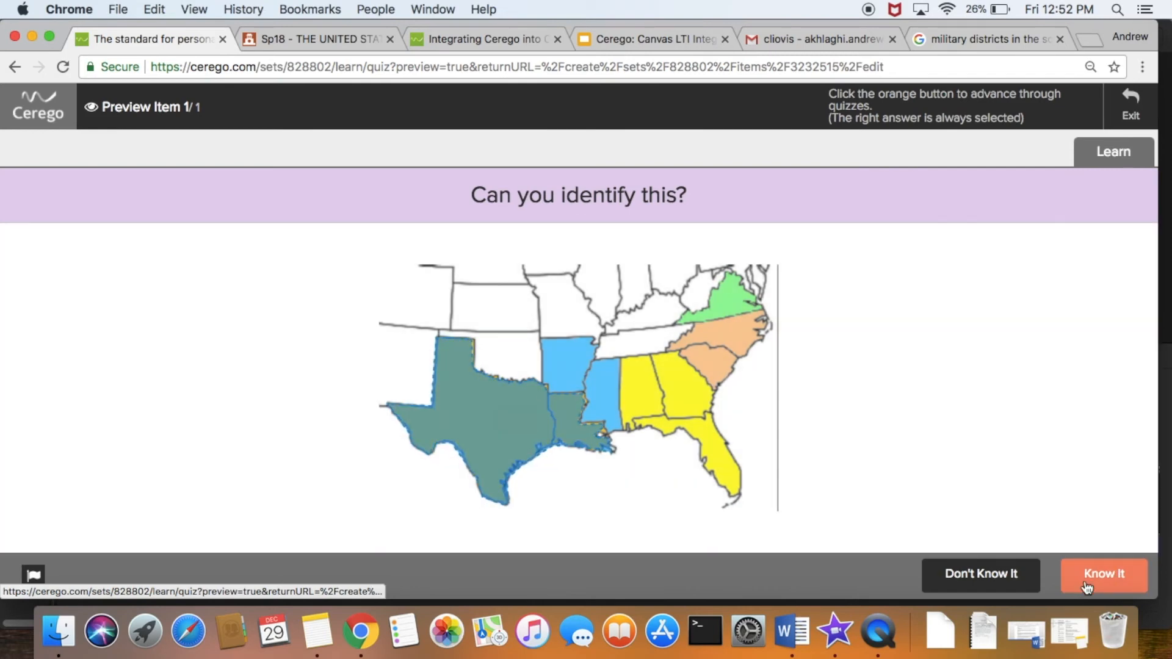
# Step: Answer the identification quiz for the Texas and Louisiana area with "Region 5" and finish the quiz preview
pyautogui.click(1087, 588)
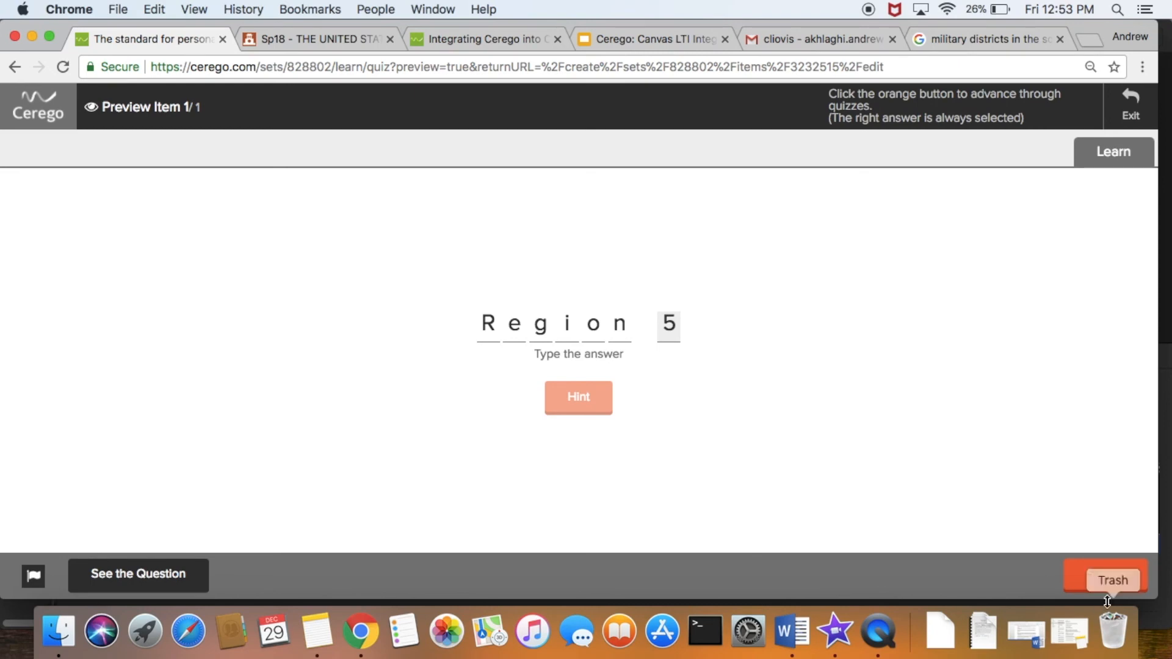
pyautogui.click(1110, 577)
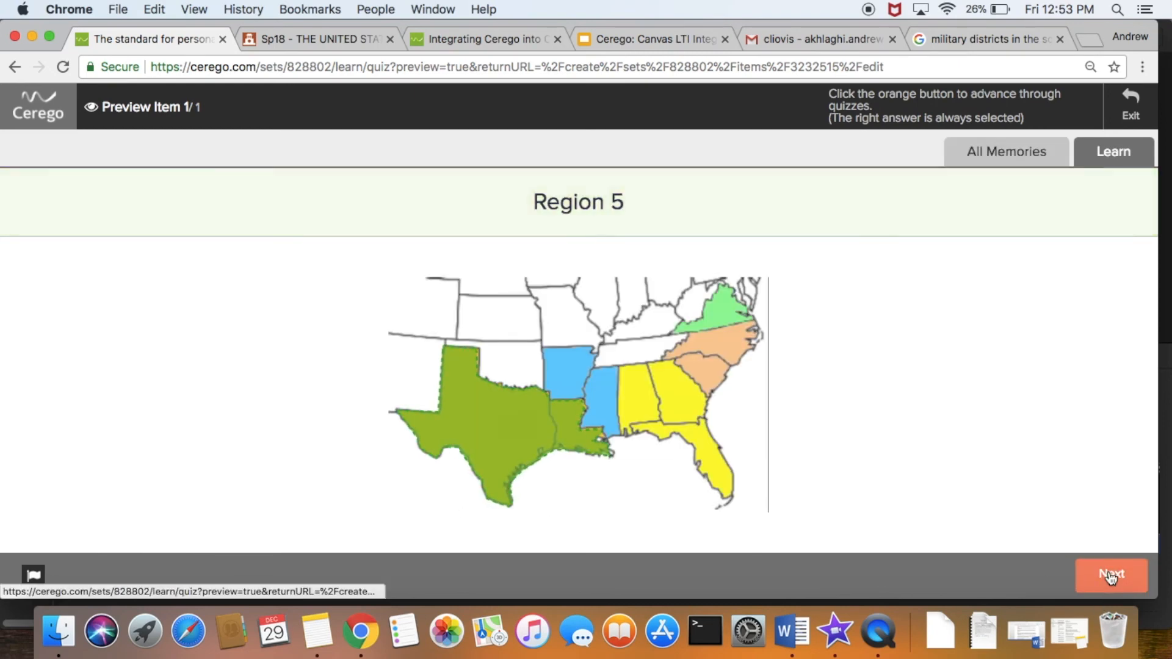
pyautogui.click(1111, 577)
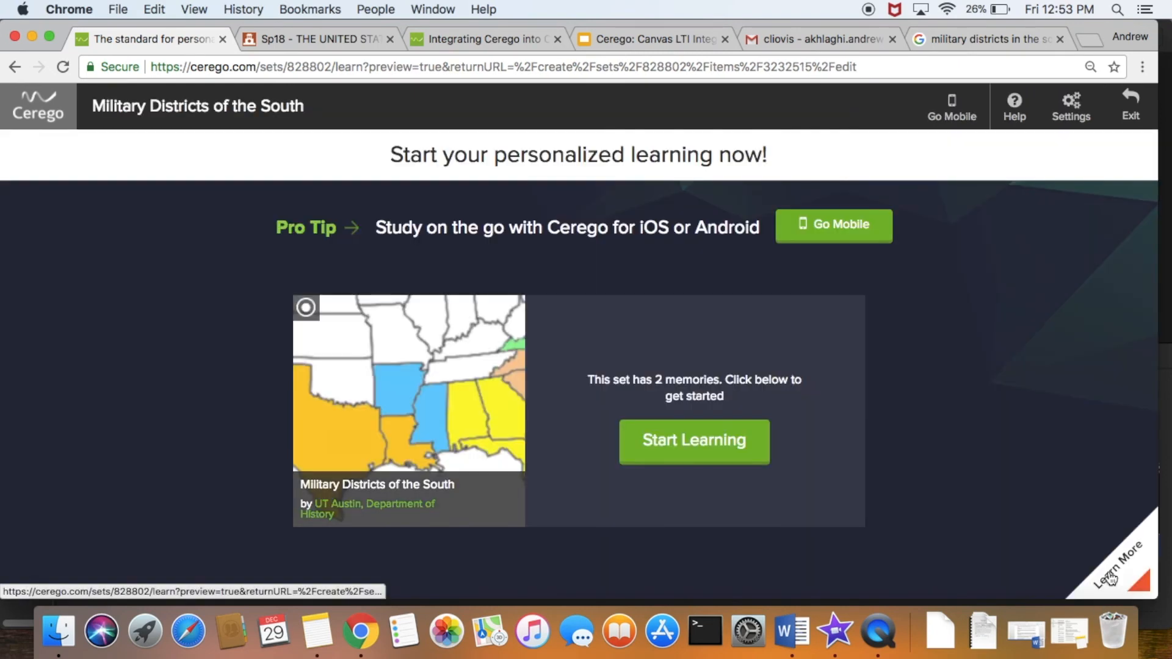